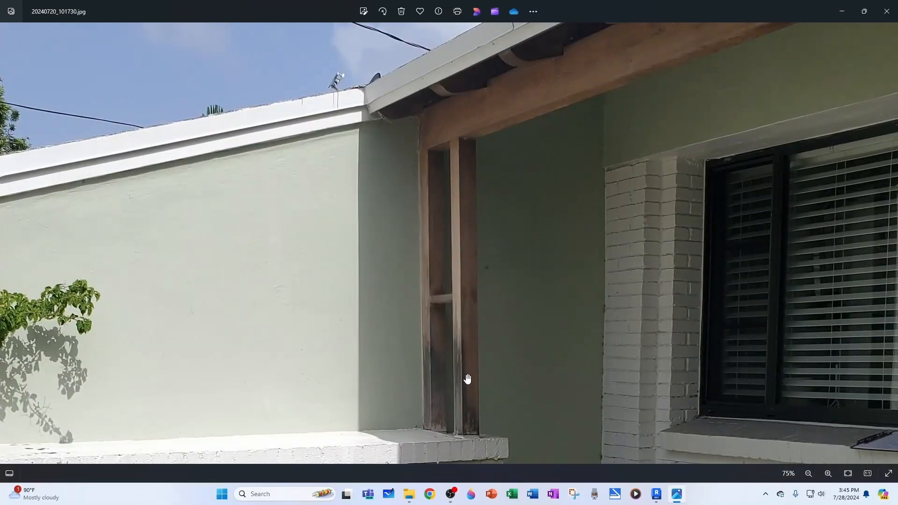
Examine the porch's wood posts and beam in photo 20240720_101730.jpg, and switch back to the Revit model.
{"action": "scroll", "coordinate": [468, 379], "scroll_direction": "up", "scroll_amount": 1}
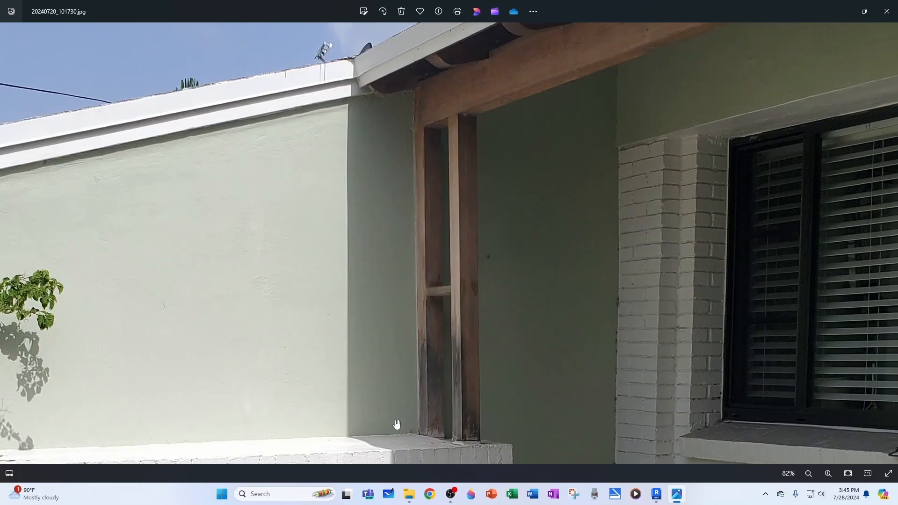
{"action": "scroll", "coordinate": [461, 436], "scroll_direction": "down", "scroll_amount": 1}
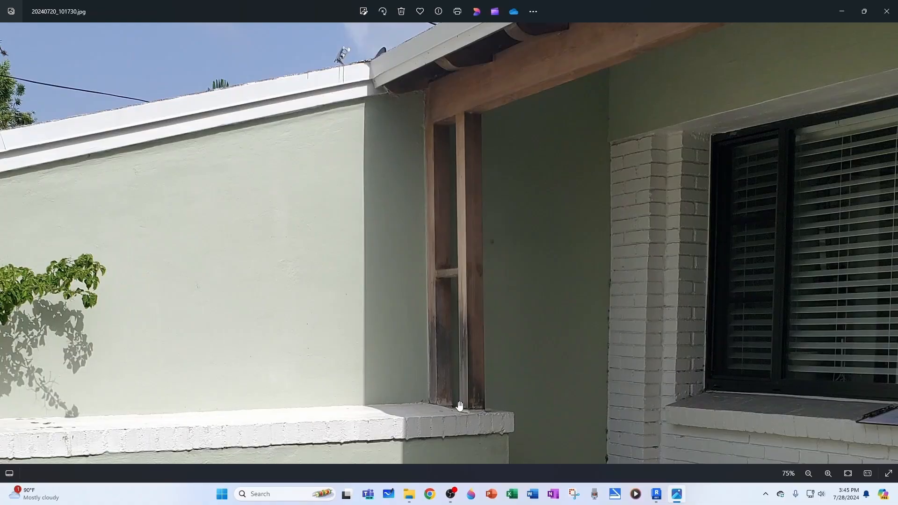
{"action": "left_click_drag", "start_coordinate": [451, 173], "coordinate": [434, 261]}
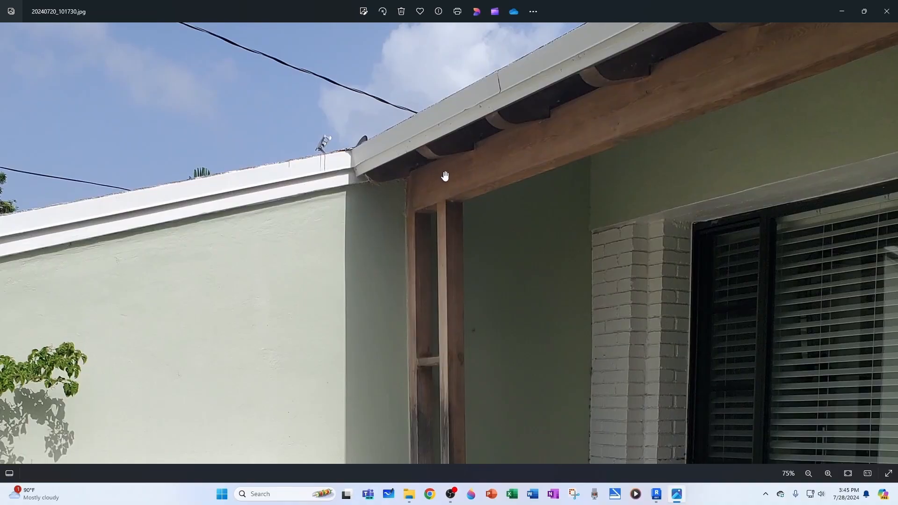
{"action": "left_click", "coordinate": [842, 11]}
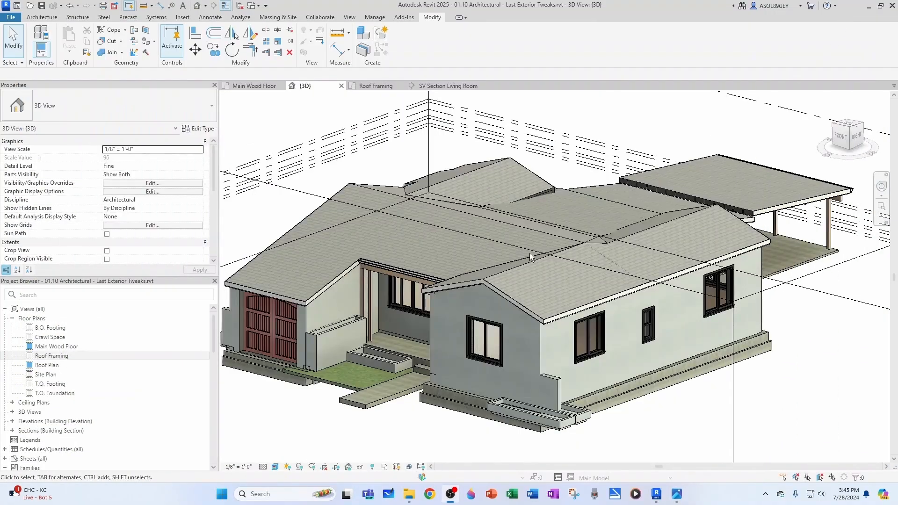
Select the four 4x4 porch columns and the 4x8 beam in 3D and shift them toward the slab's front edge in the Main Wood Floor plan.
{"action": "scroll", "coordinate": [360, 281], "scroll_direction": "up", "scroll_amount": 5}
{"action": "scroll", "coordinate": [370, 250], "scroll_direction": "up", "scroll_amount": 3}
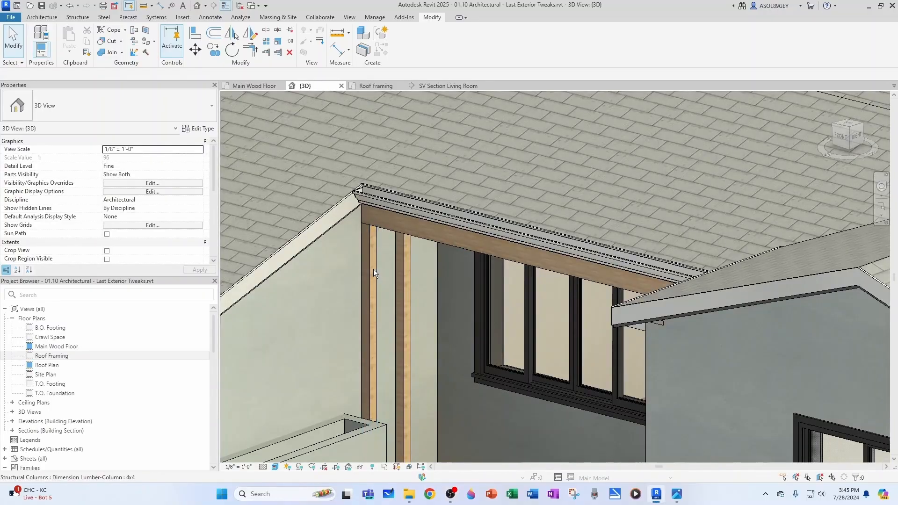
{"action": "left_click", "coordinate": [405, 280]}
{"action": "left_click", "coordinate": [406, 279], "text": "ctrl"}
{"action": "scroll", "coordinate": [407, 280], "scroll_direction": "down", "scroll_amount": 3}
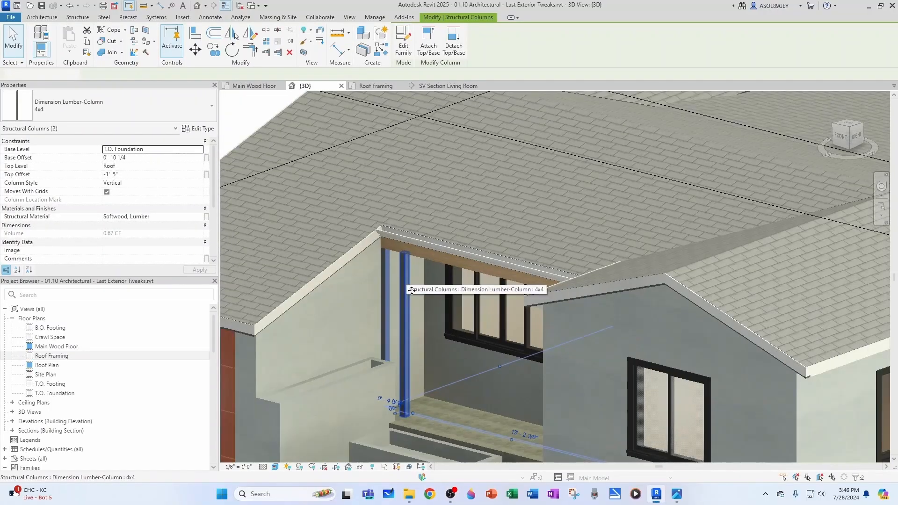
{"action": "middle_click_drag", "start_coordinate": [406, 280], "coordinate": [606, 304], "text": "shift"}
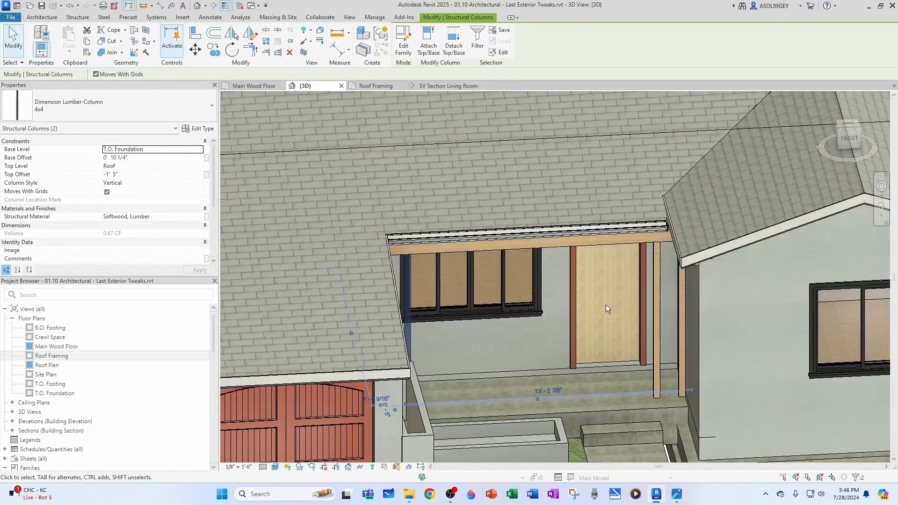
{"action": "left_click", "coordinate": [657, 306], "text": "ctrl"}
{"action": "left_click", "coordinate": [679, 306], "text": "ctrl"}
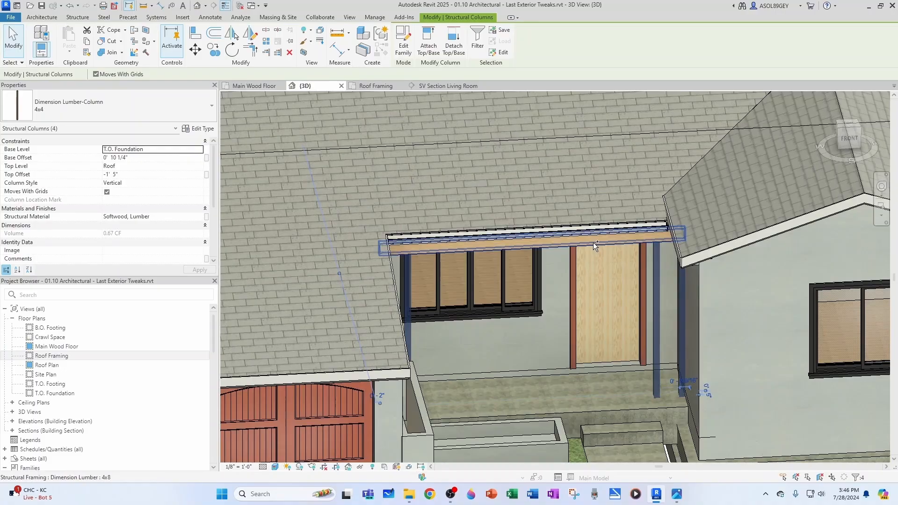
{"action": "left_click", "coordinate": [593, 243], "text": "ctrl"}
{"action": "left_click", "coordinate": [263, 87]}
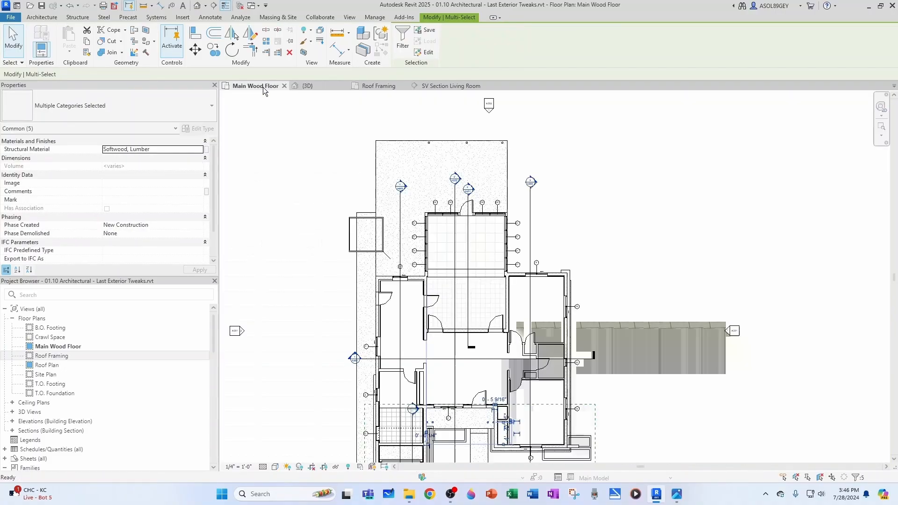
{"action": "scroll", "coordinate": [458, 442], "scroll_direction": "up", "scroll_amount": 6}
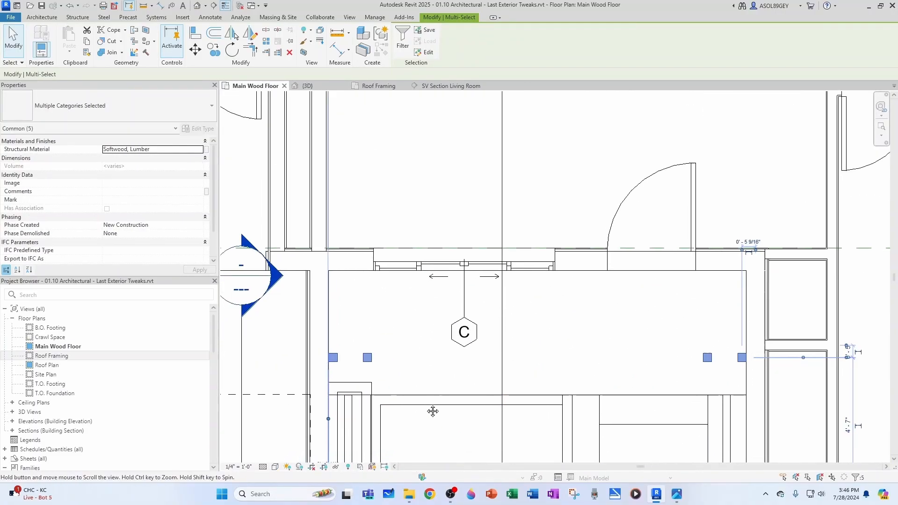
{"action": "key", "text": "shift+Down"}
{"action": "key", "text": "shift+Down"}
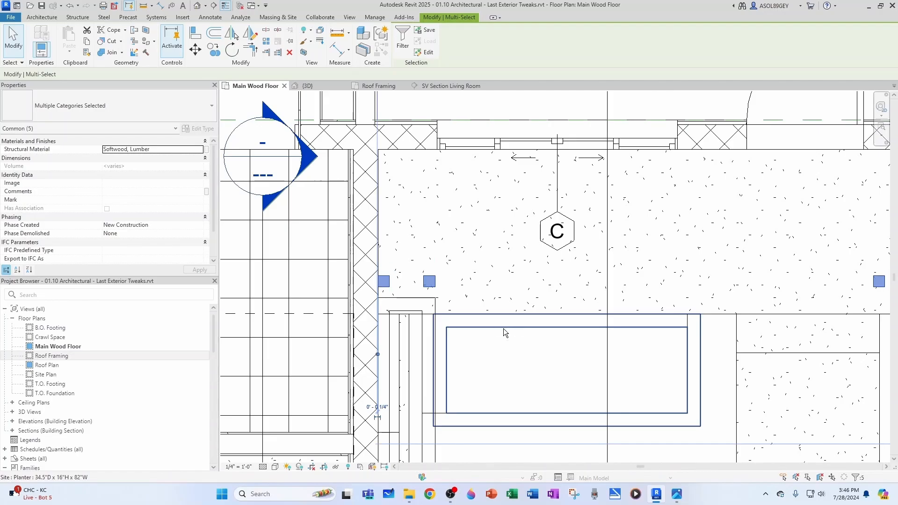
{"action": "key", "text": "Down"}
{"action": "key", "text": "Down"}
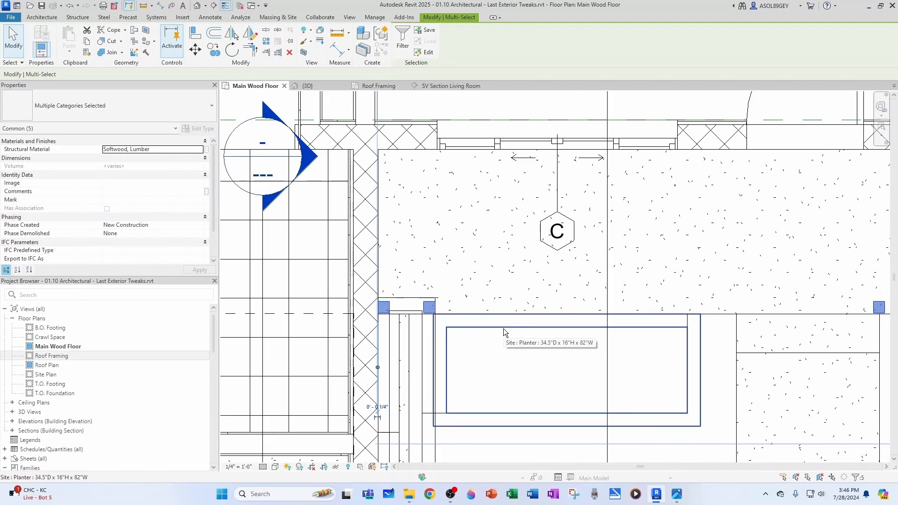
{"action": "key", "text": "Escape"}
In the Main Wood Floor plan, draw a horizontal detail line from the outer corner of the left porch's inner column along its front face.
{"action": "double_click", "coordinate": [45, 365]}
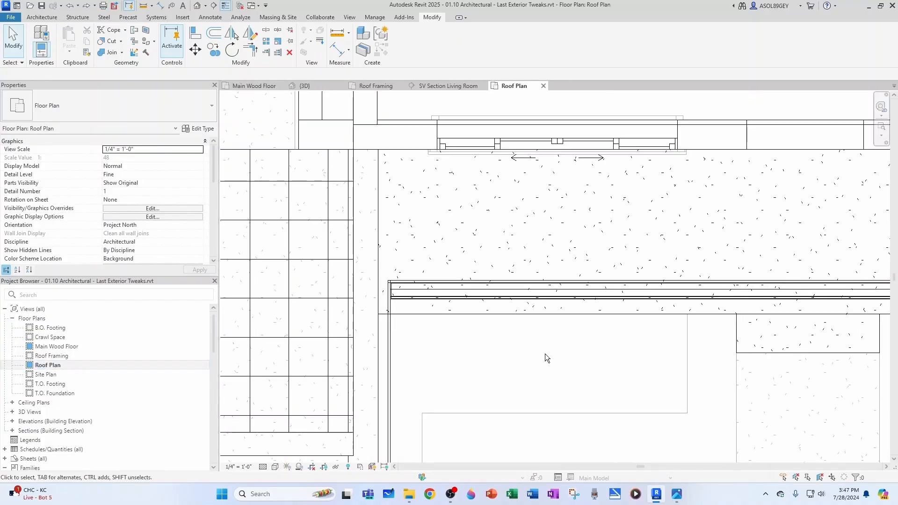
{"action": "left_click", "coordinate": [257, 87]}
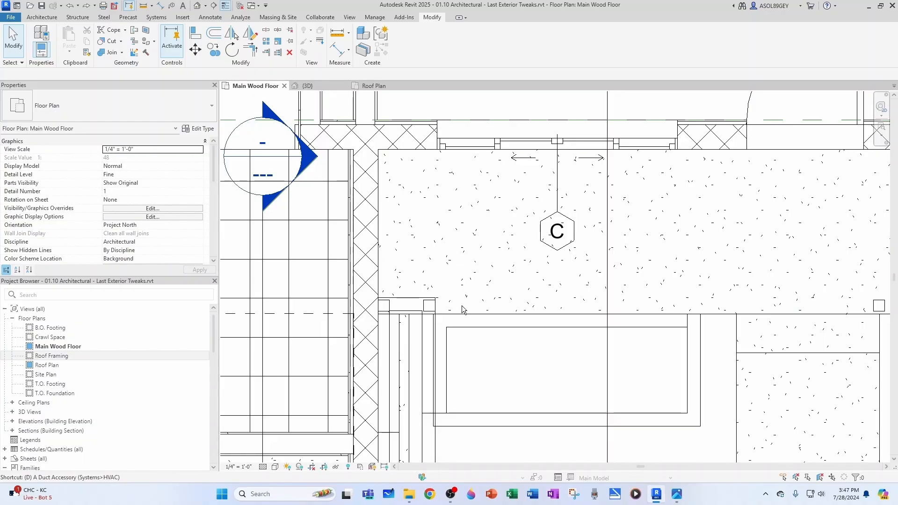
{"action": "key", "text": "d"}
{"action": "key", "text": "l"}
{"action": "scroll", "coordinate": [435, 305], "scroll_direction": "up", "scroll_amount": 4}
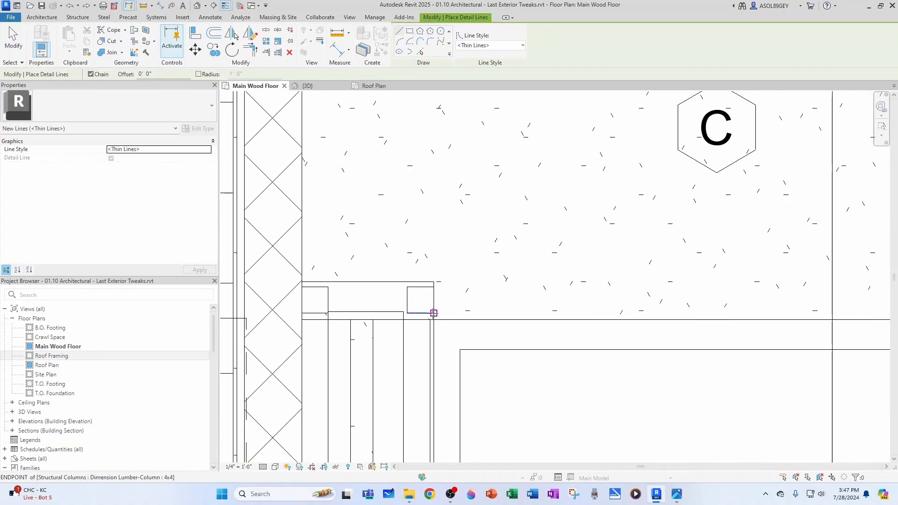
{"action": "left_click", "coordinate": [433, 313]}
{"action": "left_click", "coordinate": [683, 313]}
{"action": "key", "text": "Escape"}
{"action": "key", "text": "Escape"}
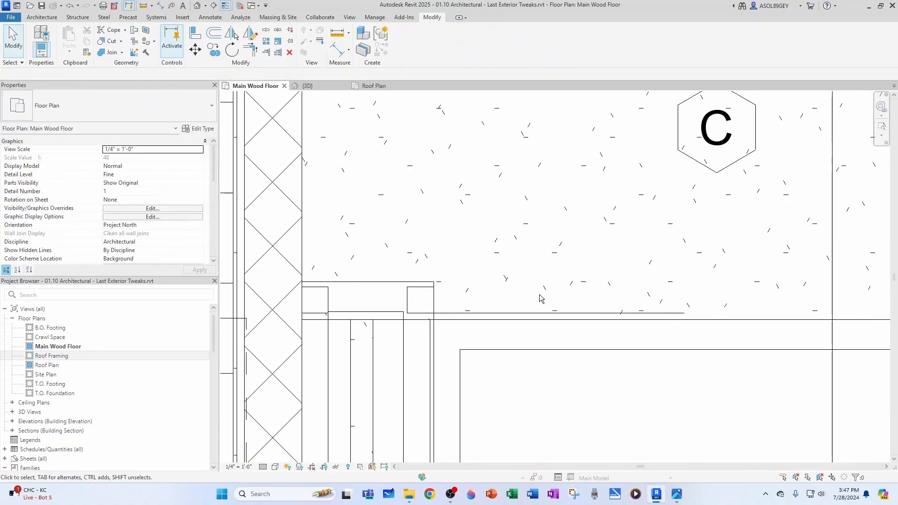
Cut the detail line at the porch column and paste it at the same location in the Roof Plan view.
{"action": "left_click", "coordinate": [87, 30]}
{"action": "left_click", "coordinate": [373, 86]}
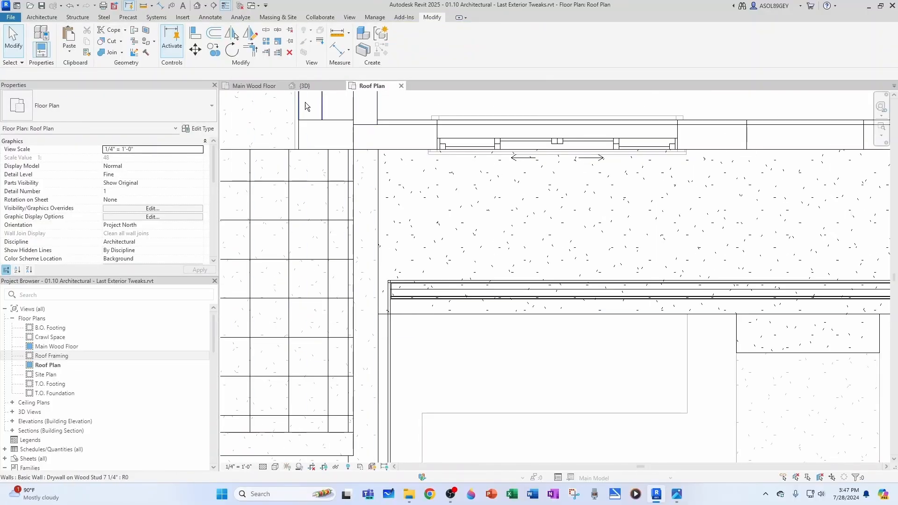
{"action": "left_click", "coordinate": [71, 51]}
{"action": "left_click", "coordinate": [103, 123]}
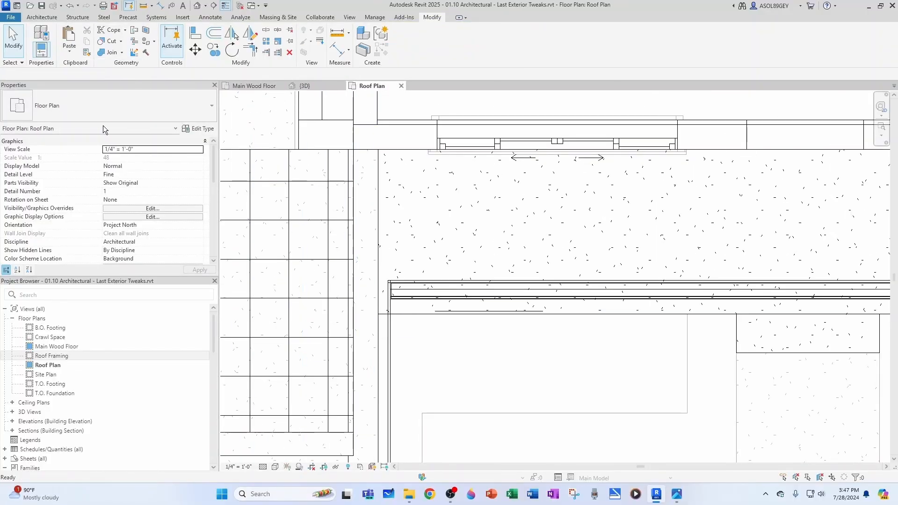
Open the footprint sketch of the Wood Rafter 6" - Asphalt Shingle roof over the porch for editing.
{"action": "left_click", "coordinate": [515, 316]}
{"action": "scroll", "coordinate": [515, 316], "scroll_direction": "down", "scroll_amount": 3}
{"action": "left_click", "coordinate": [730, 206]}
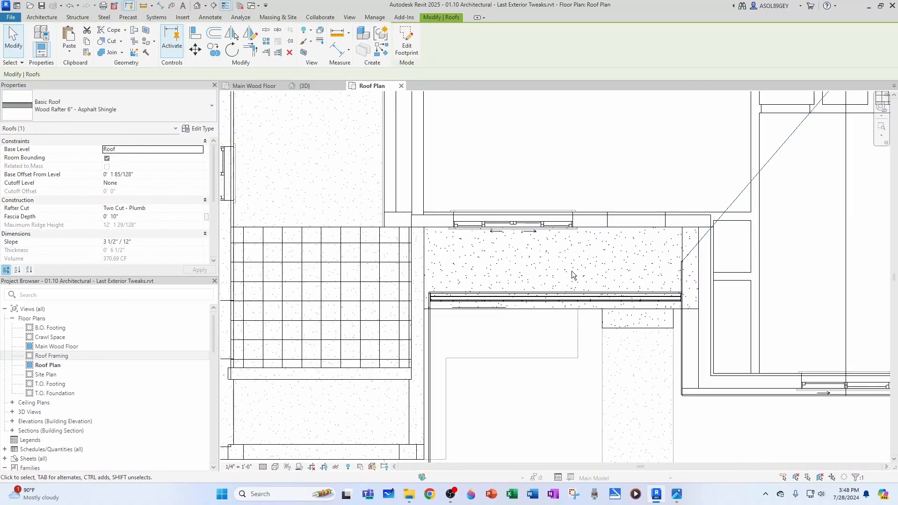
{"action": "left_click", "coordinate": [405, 47]}
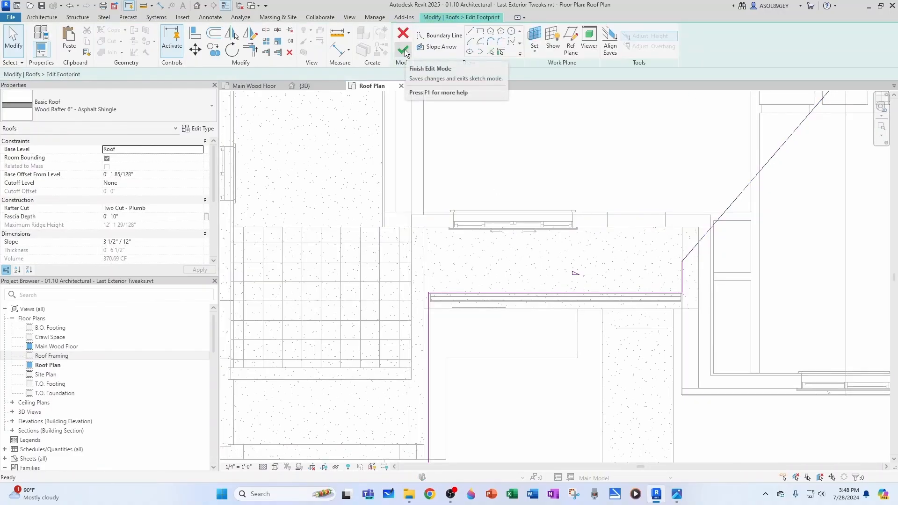
{"action": "scroll", "coordinate": [592, 300], "scroll_direction": "up", "scroll_amount": 3}
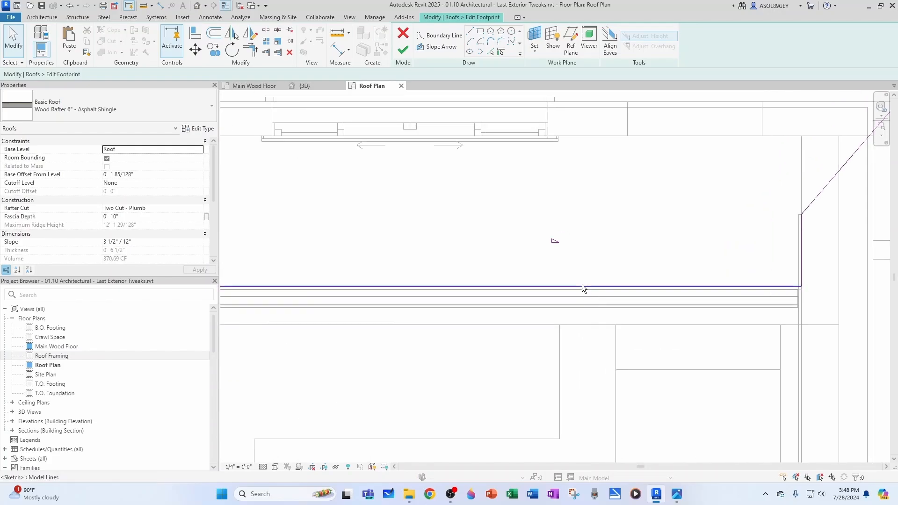
{"action": "scroll", "coordinate": [557, 247], "scroll_direction": "down", "scroll_amount": 2}
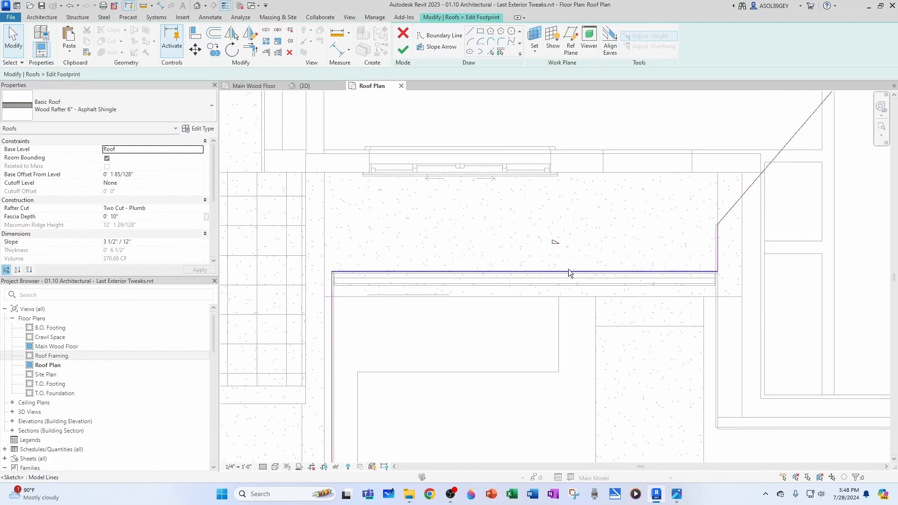
{"action": "scroll", "coordinate": [603, 260], "scroll_direction": "down", "scroll_amount": 2}
{"action": "middle_click_drag", "start_coordinate": [602, 259], "coordinate": [588, 330]}
{"action": "scroll", "coordinate": [587, 331], "scroll_direction": "down", "scroll_amount": 2}
{"action": "scroll", "coordinate": [593, 204], "scroll_direction": "up", "scroll_amount": 1}
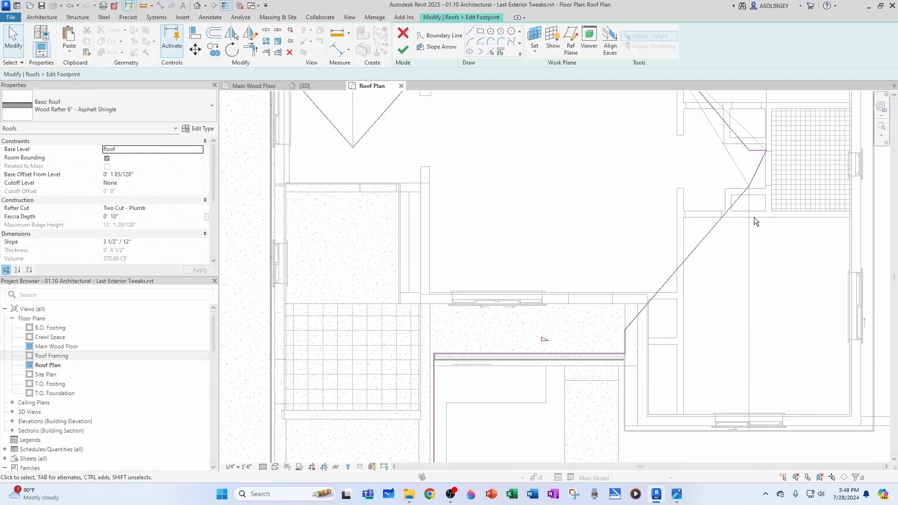
{"action": "scroll", "coordinate": [520, 347], "scroll_direction": "up", "scroll_amount": 2}
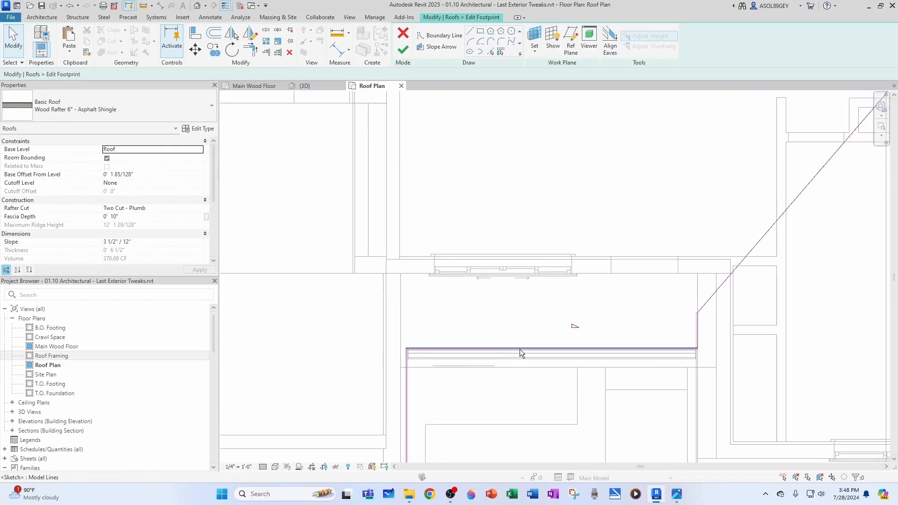
{"action": "left_click", "coordinate": [521, 347]}
{"action": "left_click_drag", "start_coordinate": [521, 347], "coordinate": [526, 407]}
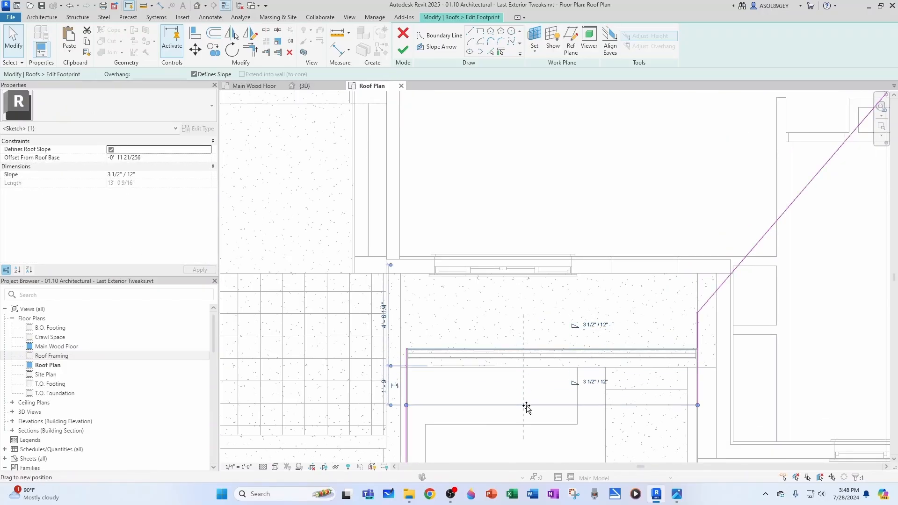
{"action": "key", "text": "Escape"}
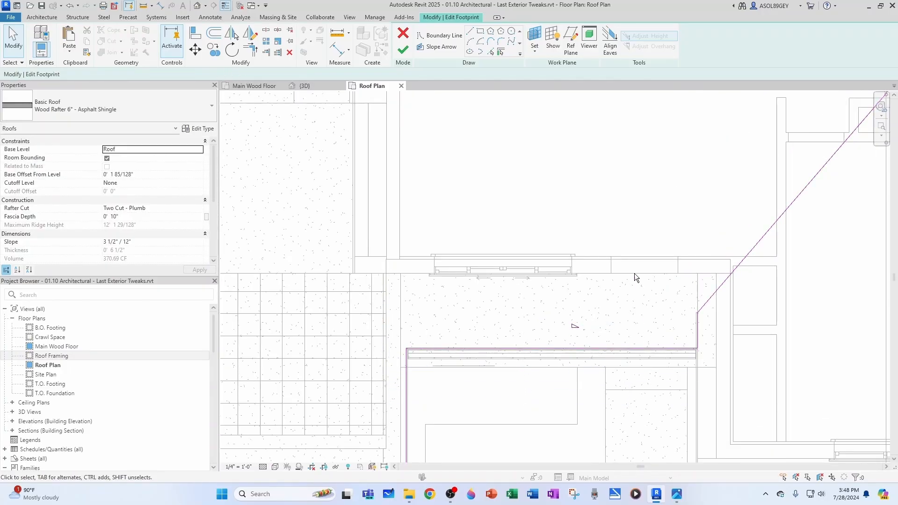
Shorten the roof's horizontal boundary line above the porch from its left end, leaving about 3" at the right corner.
{"action": "scroll", "coordinate": [605, 205], "scroll_direction": "down", "scroll_amount": 2}
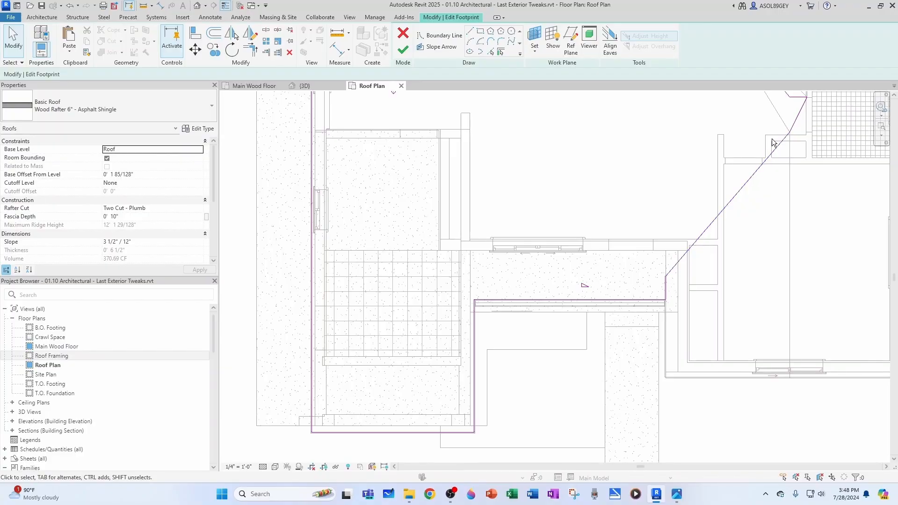
{"action": "scroll", "coordinate": [664, 302], "scroll_direction": "up", "scroll_amount": 5}
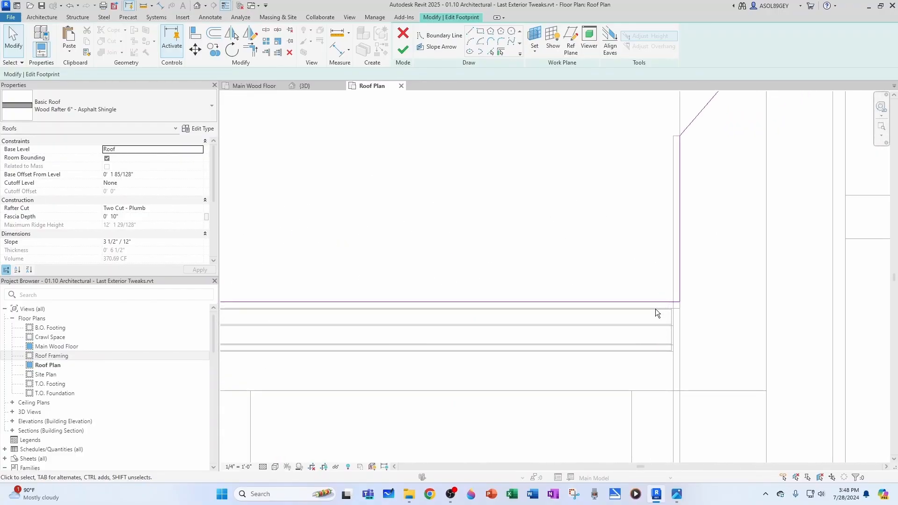
{"action": "scroll", "coordinate": [658, 308], "scroll_direction": "down", "scroll_amount": 4}
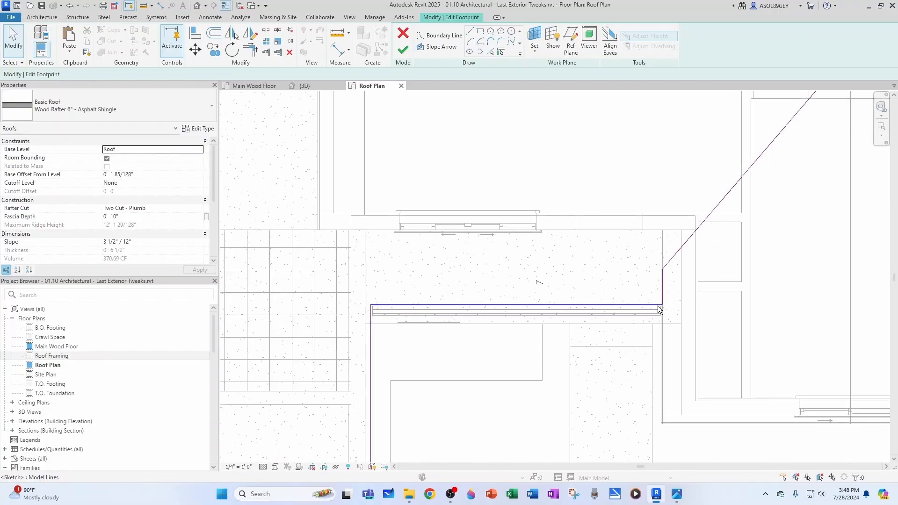
{"action": "left_click", "coordinate": [621, 305]}
{"action": "scroll", "coordinate": [377, 309], "scroll_direction": "up", "scroll_amount": 2}
{"action": "left_click_drag", "start_coordinate": [360, 290], "coordinate": [859, 289]}
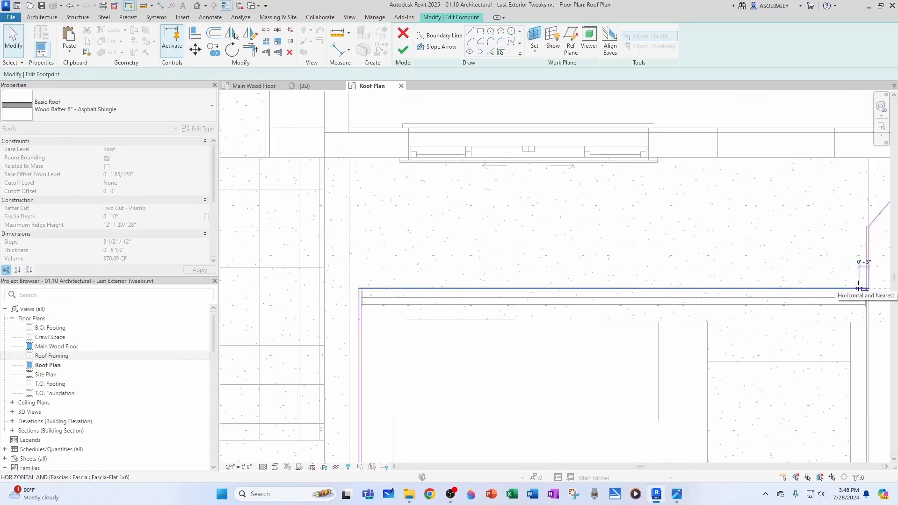
{"action": "scroll", "coordinate": [859, 289], "scroll_direction": "up", "scroll_amount": 5}
{"action": "middle_click_drag", "start_coordinate": [818, 317], "coordinate": [533, 354]}
{"action": "scroll", "coordinate": [533, 353], "scroll_direction": "up", "scroll_amount": 1}
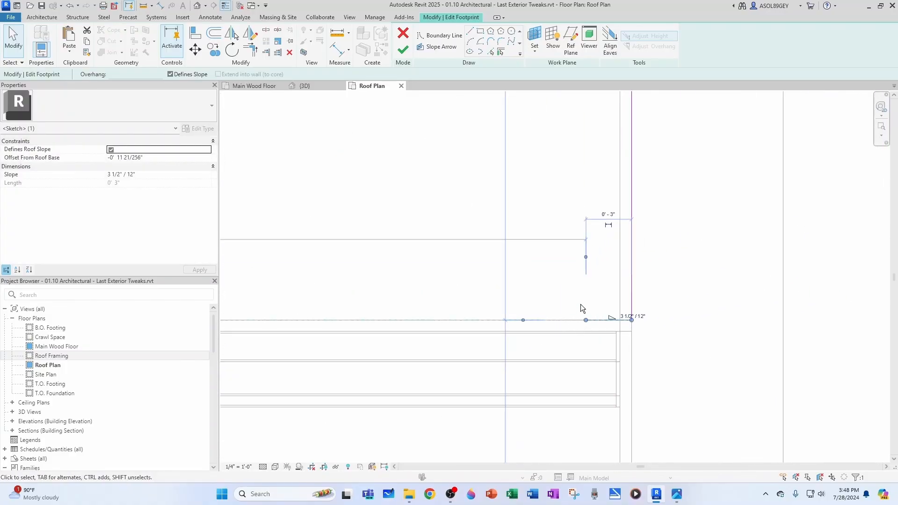
Set the shortened roof boundary segment at the porch's right corner to a length of 1".
{"action": "left_click", "coordinate": [608, 214]}
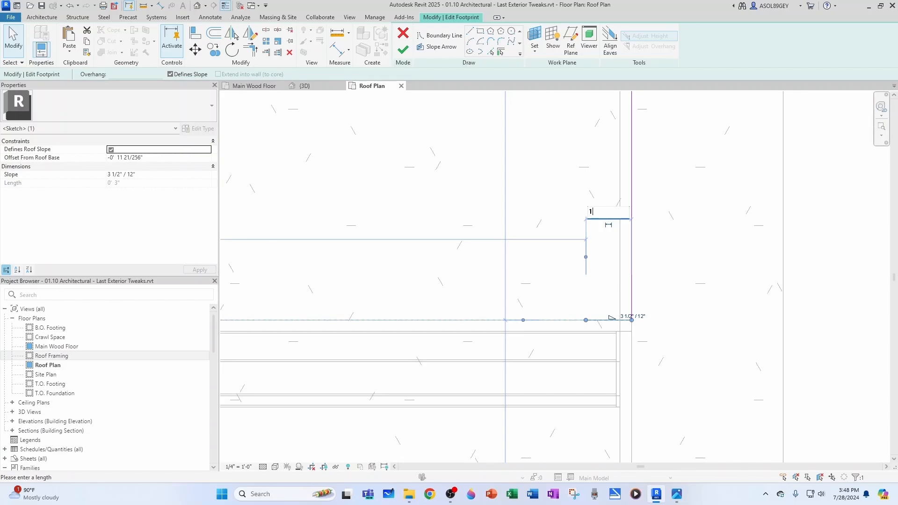
{"action": "type", "text": "1\""}
{"action": "key", "text": "Return"}
{"action": "left_click", "coordinate": [589, 331]}
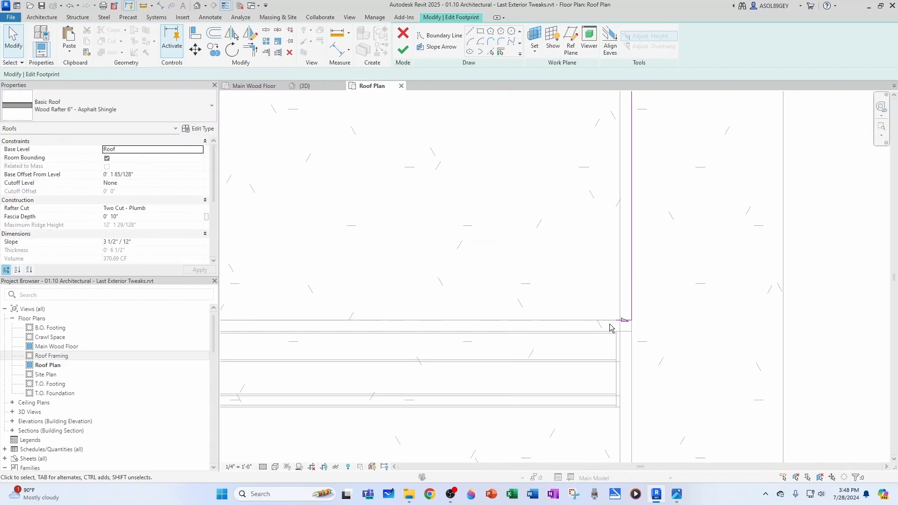
{"action": "scroll", "coordinate": [625, 324], "scroll_direction": "down", "scroll_amount": 4}
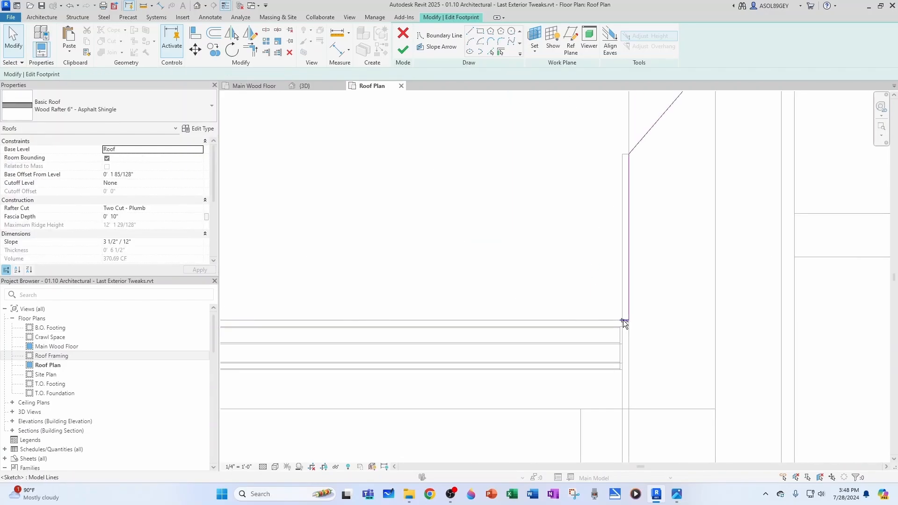
{"action": "scroll", "coordinate": [602, 309], "scroll_direction": "down", "scroll_amount": 4}
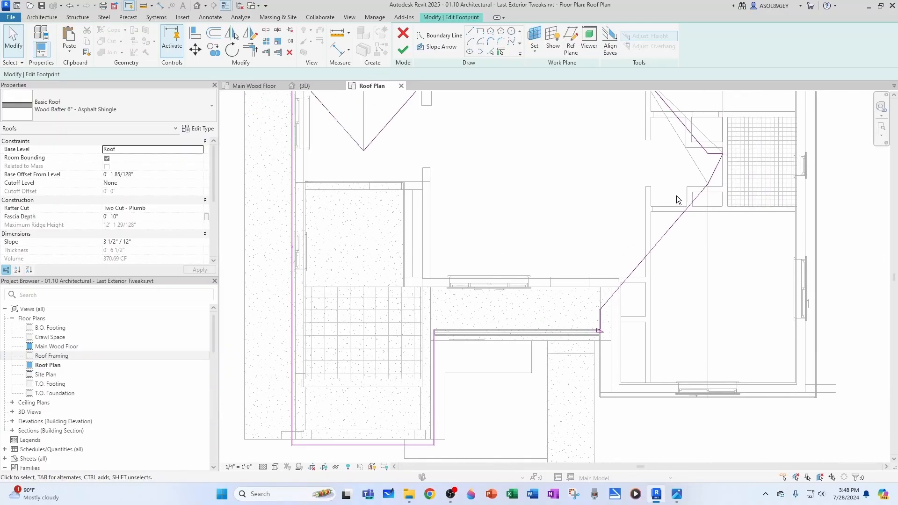
Add a roof boundary line from the porch detail line with a 10" offset toward the front.
{"action": "scroll", "coordinate": [590, 336], "scroll_direction": "up", "scroll_amount": 3}
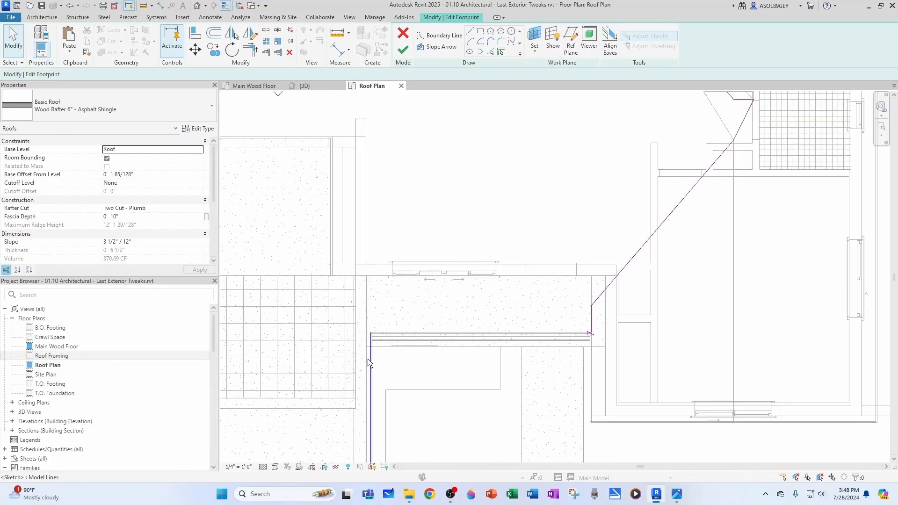
{"action": "scroll", "coordinate": [368, 359], "scroll_direction": "up", "scroll_amount": 3}
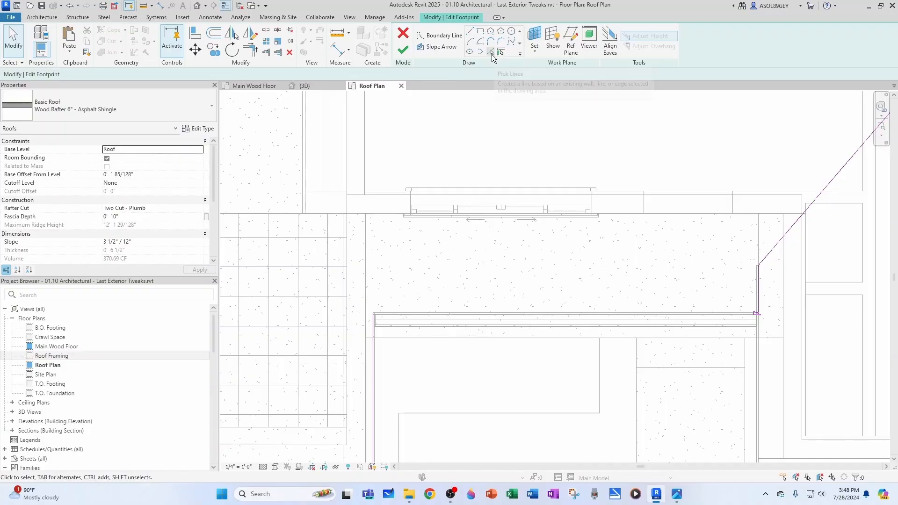
{"action": "left_click", "coordinate": [491, 52]}
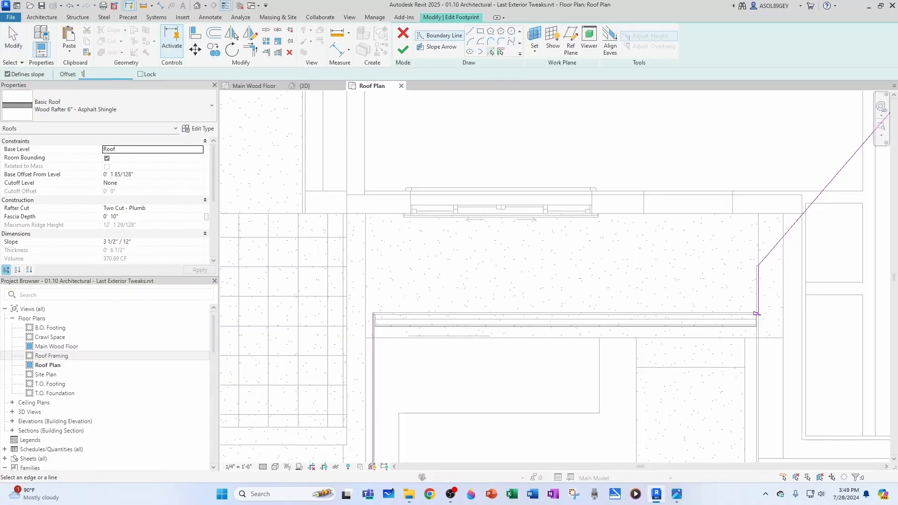
{"action": "scroll", "coordinate": [433, 337], "scroll_direction": "up", "scroll_amount": 2}
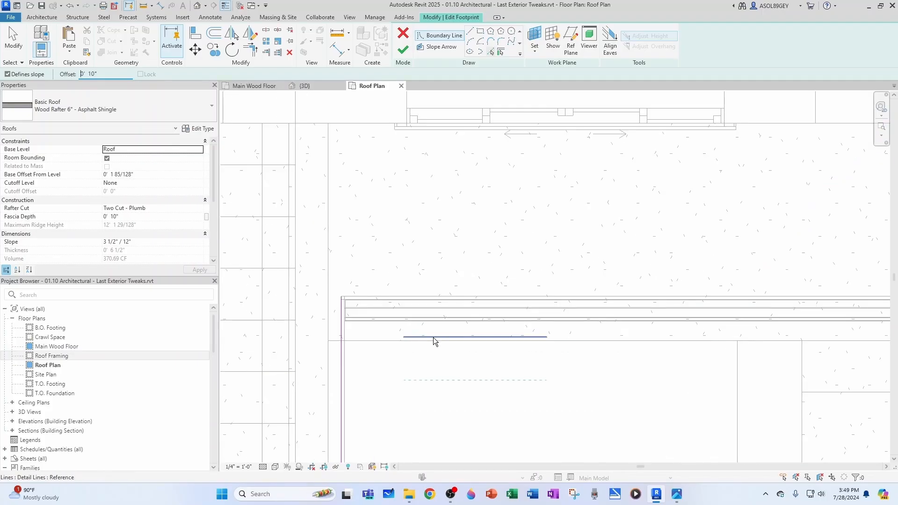
{"action": "left_click", "coordinate": [433, 337]}
{"action": "key", "text": "Escape"}
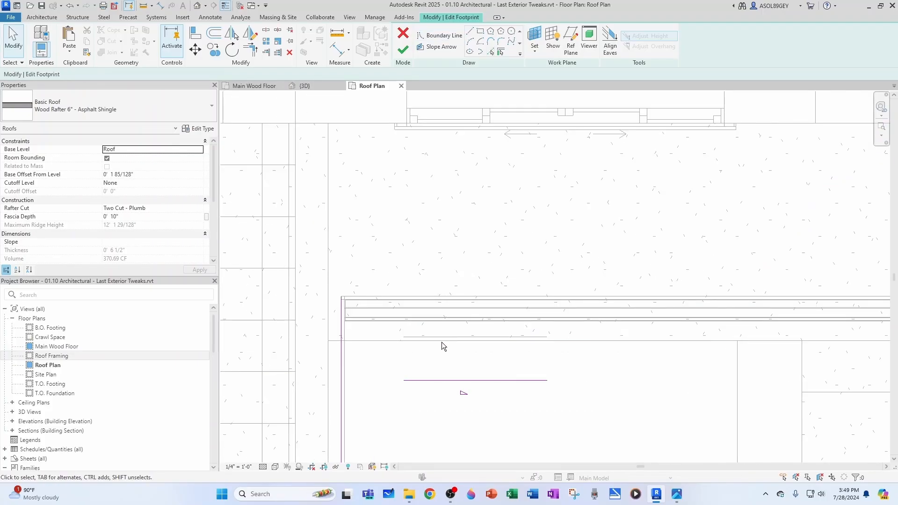
Make the new horizontal porch boundary line non-slope-defining.
{"action": "scroll", "coordinate": [508, 356], "scroll_direction": "down", "scroll_amount": 2}
{"action": "left_click", "coordinate": [509, 372]}
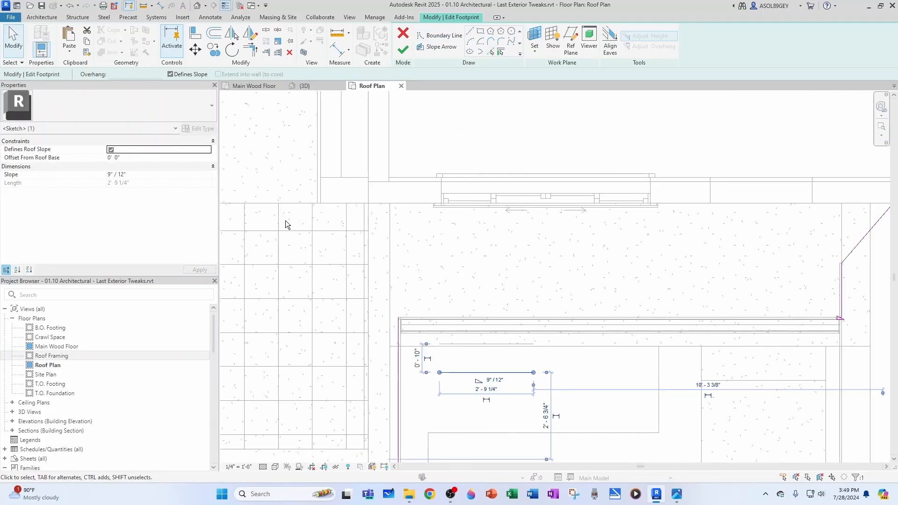
{"action": "left_click", "coordinate": [451, 409]}
Trim the new horizontal boundary line and the vertical boundary line at the porch's left side into a corner.
{"action": "key", "text": "t"}
{"action": "key", "text": "r"}
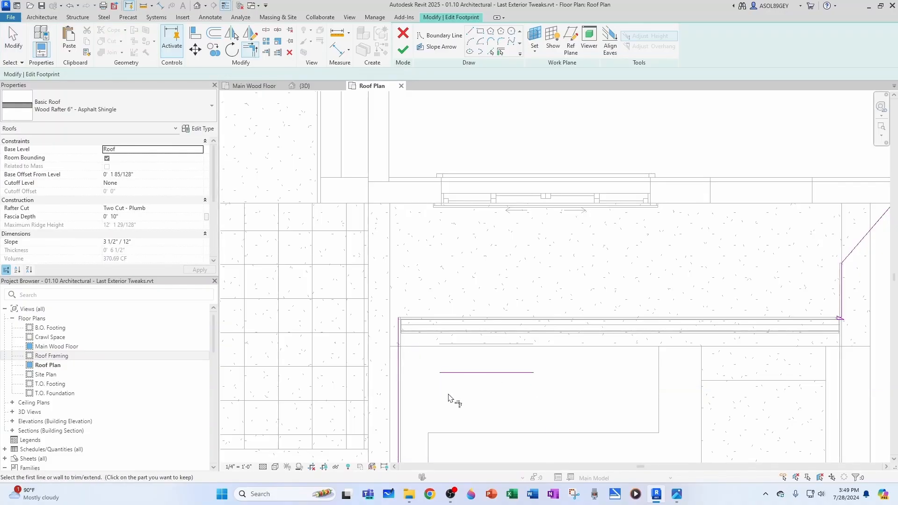
{"action": "left_click", "coordinate": [449, 374]}
{"action": "left_click", "coordinate": [400, 394]}
Draw a short vertical boundary line toward the front from the free end of the 1" segment at the porch's right corner.
{"action": "left_click", "coordinate": [473, 33]}
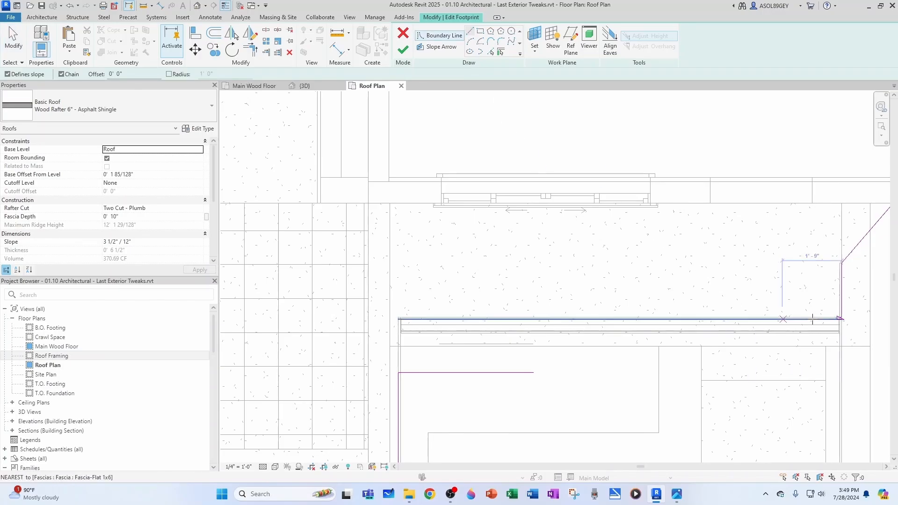
{"action": "scroll", "coordinate": [836, 322], "scroll_direction": "up", "scroll_amount": 3}
{"action": "mouse_move", "coordinate": [835, 323]}
{"action": "middle_mouse_down"}
{"action": "mouse_move", "coordinate": [629, 369]}
{"action": "mouse_move", "coordinate": [472, 367]}
{"action": "middle_mouse_up"}
{"action": "scroll", "coordinate": [529, 295], "scroll_direction": "up", "scroll_amount": 8}
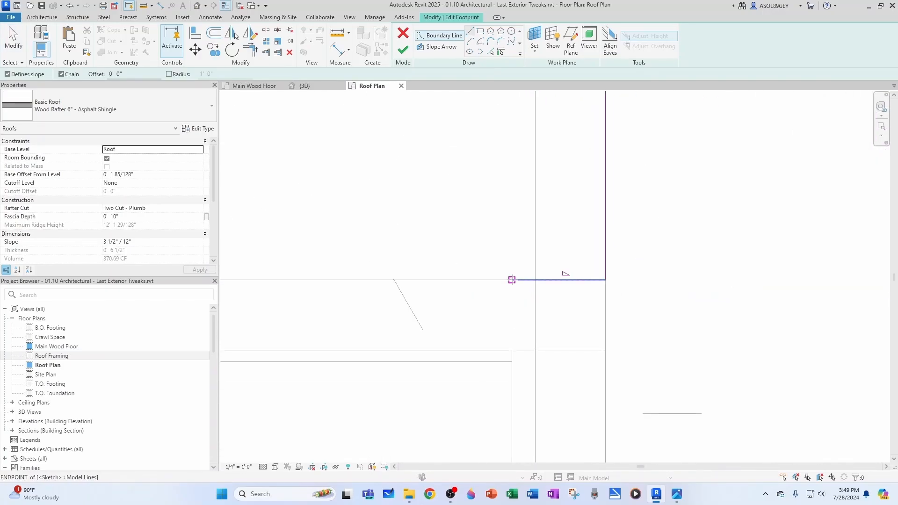
{"action": "left_click", "coordinate": [512, 280]}
{"action": "left_click", "coordinate": [511, 326]}
{"action": "scroll", "coordinate": [489, 339], "scroll_direction": "down", "scroll_amount": 2}
{"action": "key", "text": "Escape"}
{"action": "key", "text": "Escape"}
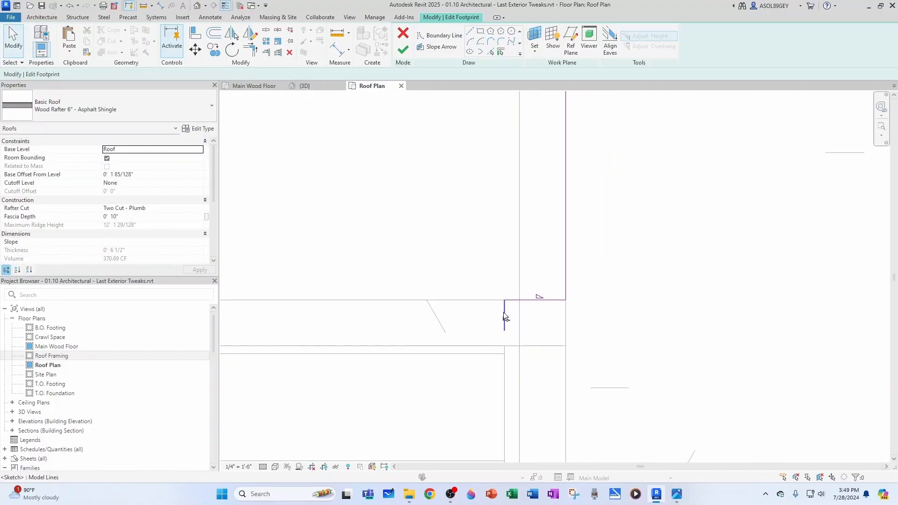
Remove the slope definition from the short vertical boundary line at the porch's right corner.
{"action": "left_click", "coordinate": [504, 313]}
{"action": "left_click", "coordinate": [111, 150]}
{"action": "left_click", "coordinate": [489, 339]}
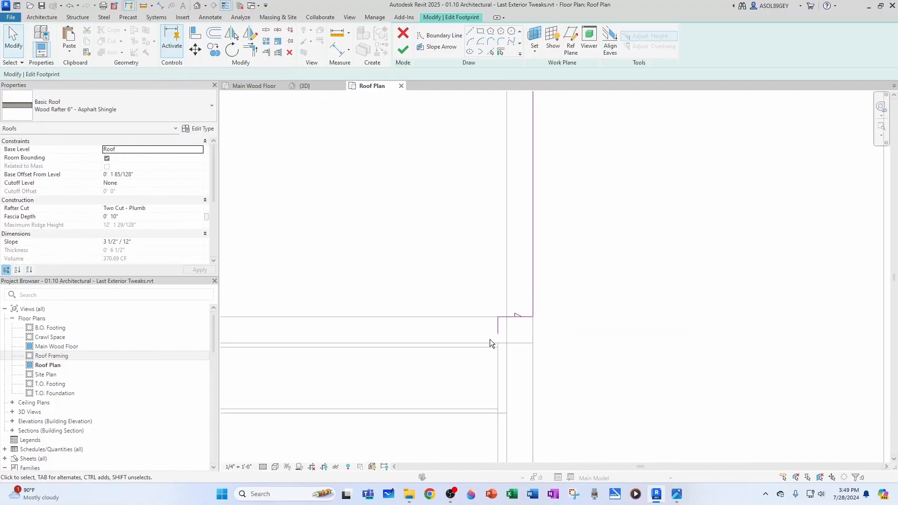
Trim and extend the horizontal porch boundary line and the short vertical line to meet in a corner, closing the footprint.
{"action": "scroll", "coordinate": [487, 348], "scroll_direction": "up", "scroll_amount": 3}
{"action": "scroll", "coordinate": [484, 360], "scroll_direction": "down", "scroll_amount": 4}
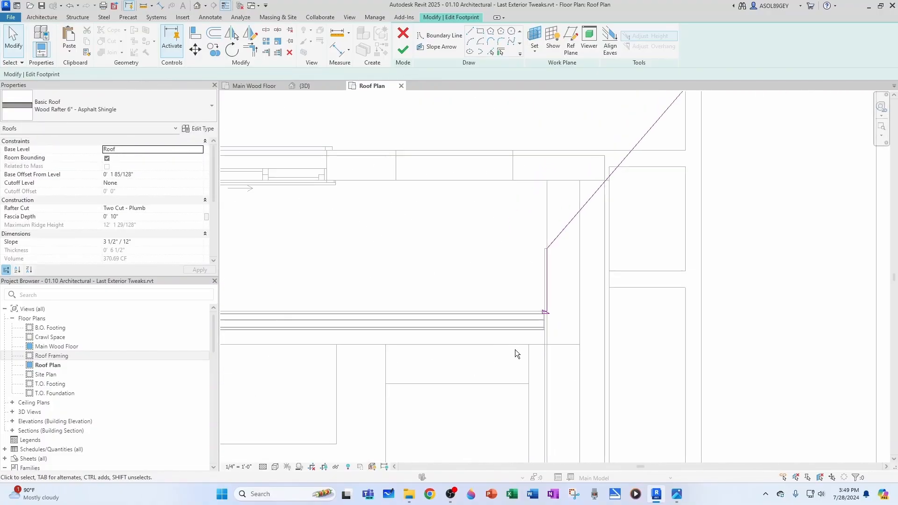
{"action": "scroll", "coordinate": [406, 362], "scroll_direction": "up", "scroll_amount": 2}
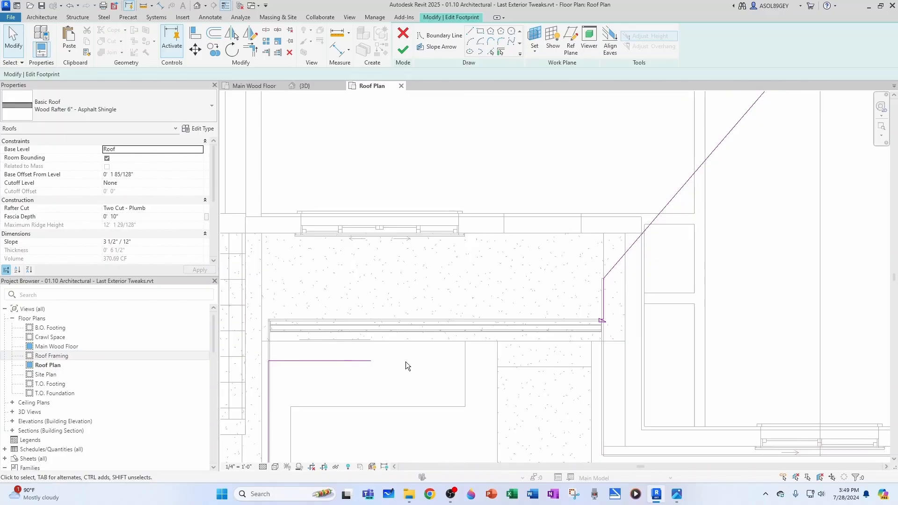
{"action": "key", "text": "t"}
{"action": "key", "text": "r"}
{"action": "left_click", "coordinate": [371, 361]}
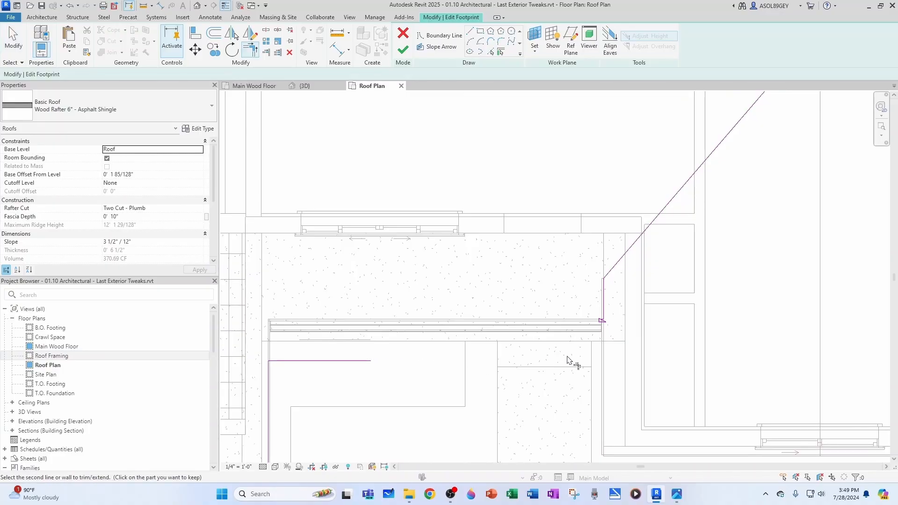
{"action": "scroll", "coordinate": [602, 324], "scroll_direction": "up", "scroll_amount": 6}
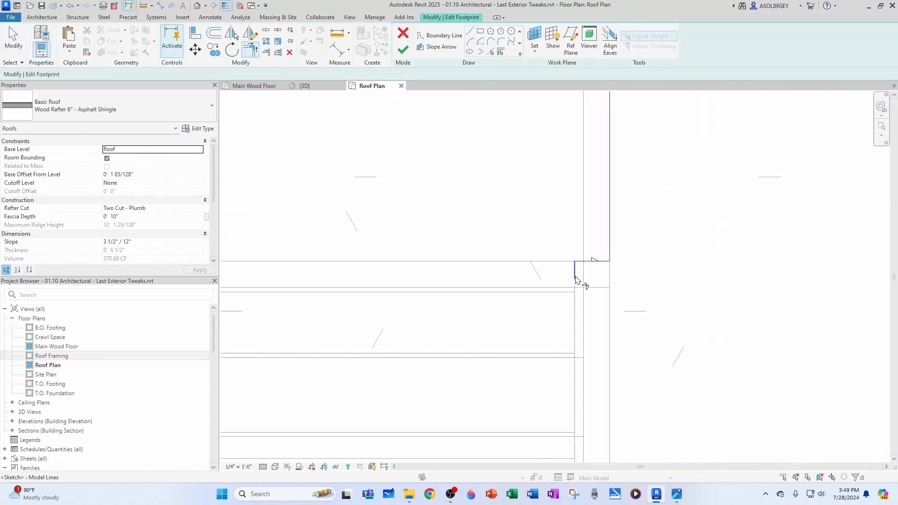
{"action": "left_click", "coordinate": [576, 280]}
{"action": "scroll", "coordinate": [516, 329], "scroll_direction": "down", "scroll_amount": 5}
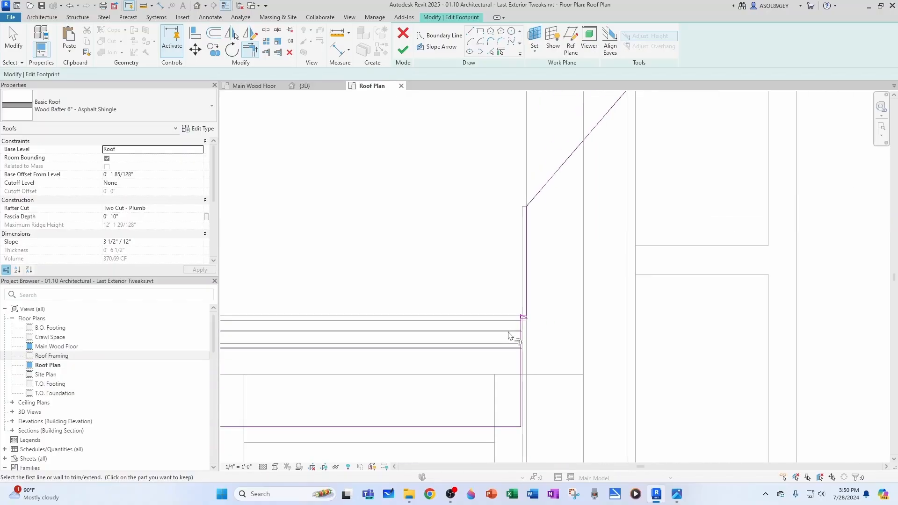
{"action": "scroll", "coordinate": [491, 356], "scroll_direction": "down", "scroll_amount": 3}
{"action": "key", "text": "Escape"}
{"action": "middle_click_drag", "start_coordinate": [383, 358], "coordinate": [434, 373]}
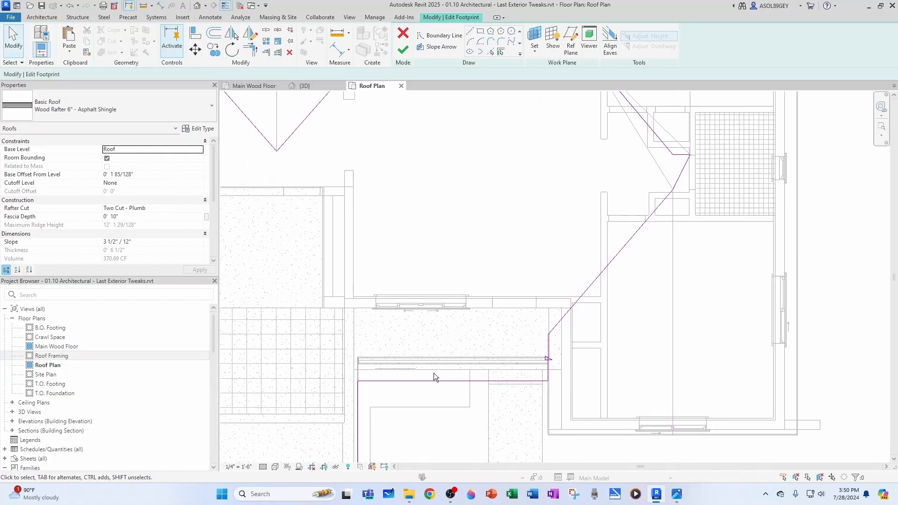
Finish the roof footprint edit and delete the gutter and other hosted elements that cannot be recreated.
{"action": "left_click", "coordinate": [402, 49]}
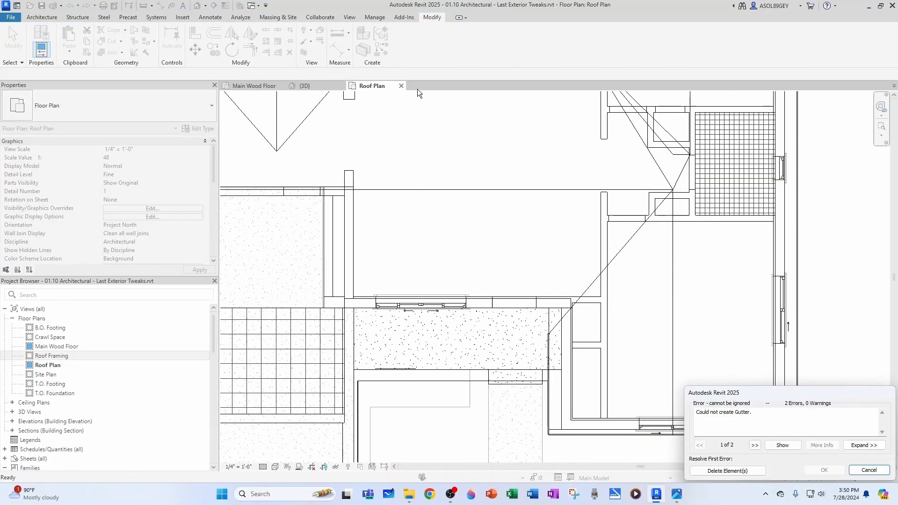
{"action": "left_click", "coordinate": [744, 471]}
{"action": "left_click", "coordinate": [591, 360]}
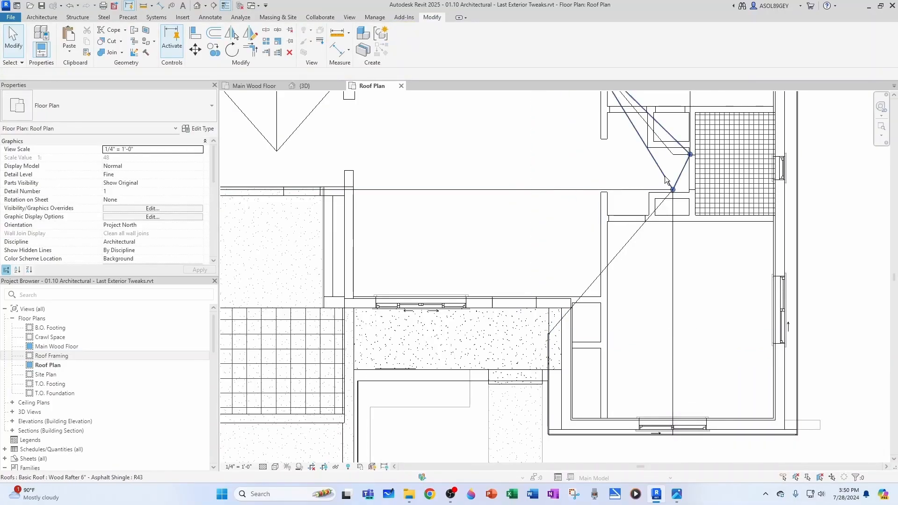
Examine the extended porch roof and its junctions with the adjoining roofs in the 3D view.
{"action": "scroll", "coordinate": [668, 181], "scroll_direction": "up", "scroll_amount": 4}
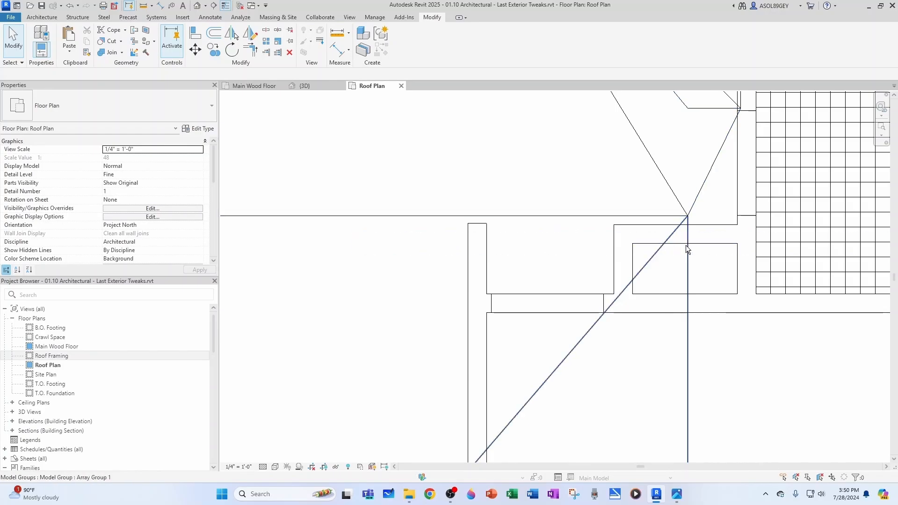
{"action": "left_click", "coordinate": [314, 87]}
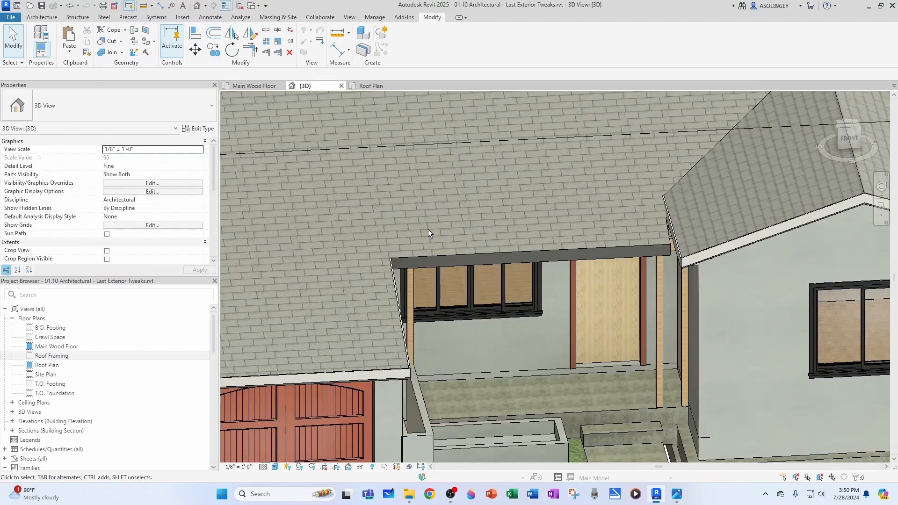
{"action": "scroll", "coordinate": [428, 229], "scroll_direction": "down", "scroll_amount": 2}
{"action": "middle_click_drag", "start_coordinate": [378, 238], "coordinate": [605, 257], "text": "shift"}
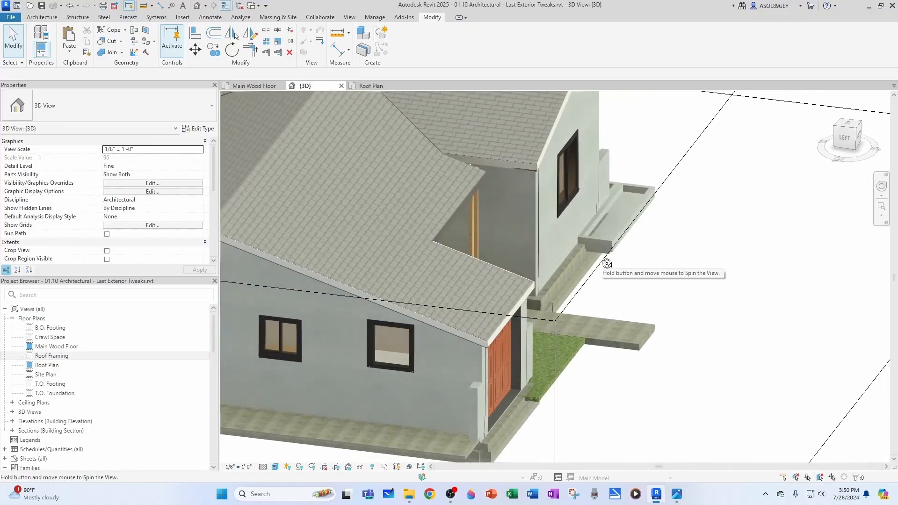
{"action": "scroll", "coordinate": [451, 166], "scroll_direction": "up", "scroll_amount": 5}
{"action": "middle_click_drag", "start_coordinate": [475, 165], "coordinate": [641, 333], "text": "shift"}
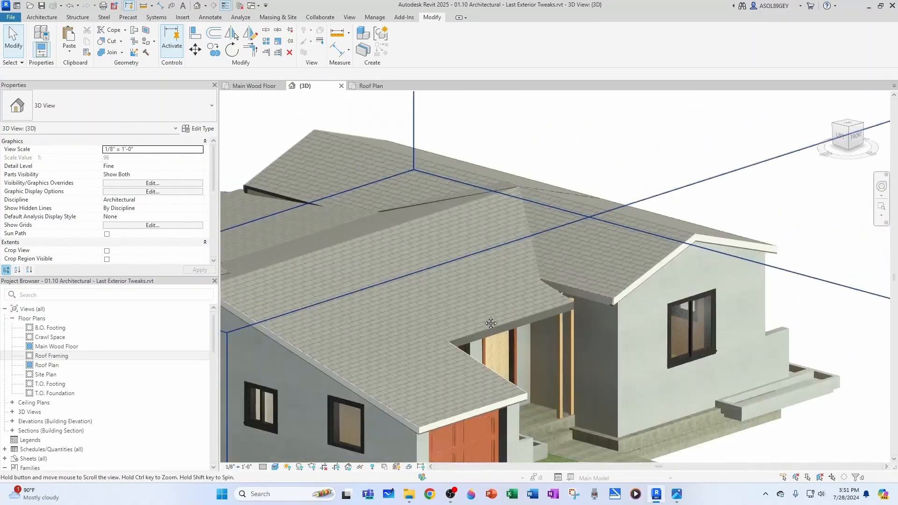
{"action": "scroll", "coordinate": [469, 246], "scroll_direction": "up", "scroll_amount": 5}
{"action": "scroll", "coordinate": [534, 320], "scroll_direction": "down", "scroll_amount": 8}
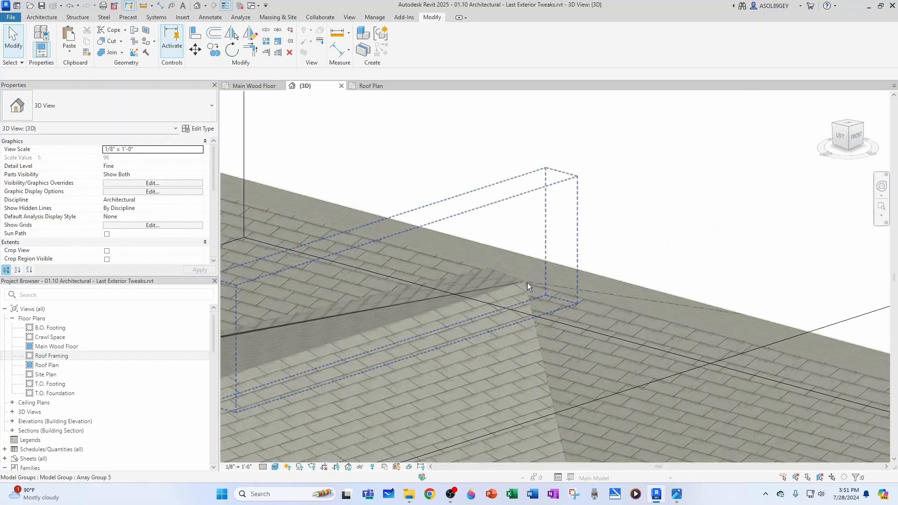
Place a Fascia-Flat 1x6 along the porch roof's front edge, based on the existing fascia over the garage.
{"action": "scroll", "coordinate": [517, 295], "scroll_direction": "down", "scroll_amount": 1}
{"action": "middle_click_drag", "start_coordinate": [533, 385], "coordinate": [476, 372], "text": "shift"}
{"action": "scroll", "coordinate": [473, 404], "scroll_direction": "up", "scroll_amount": 3}
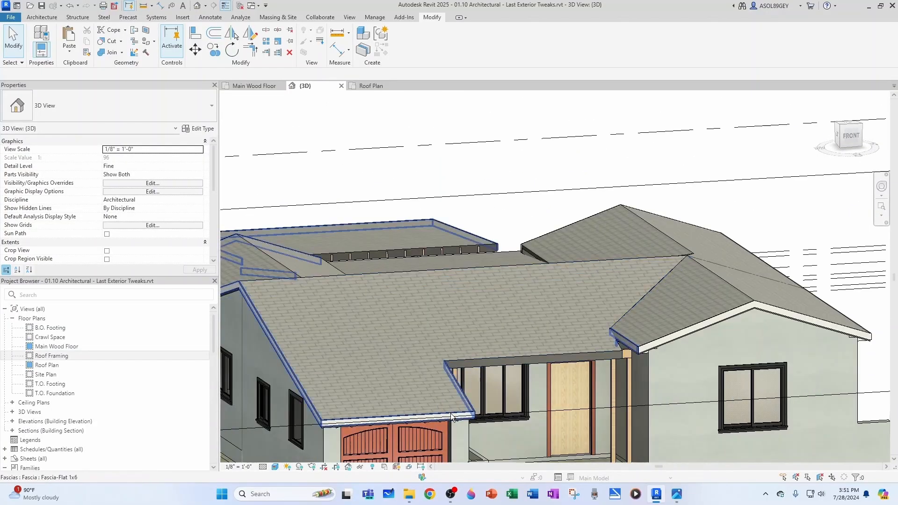
{"action": "left_click", "coordinate": [451, 414]}
{"action": "key", "text": "c"}
{"action": "key", "text": "s"}
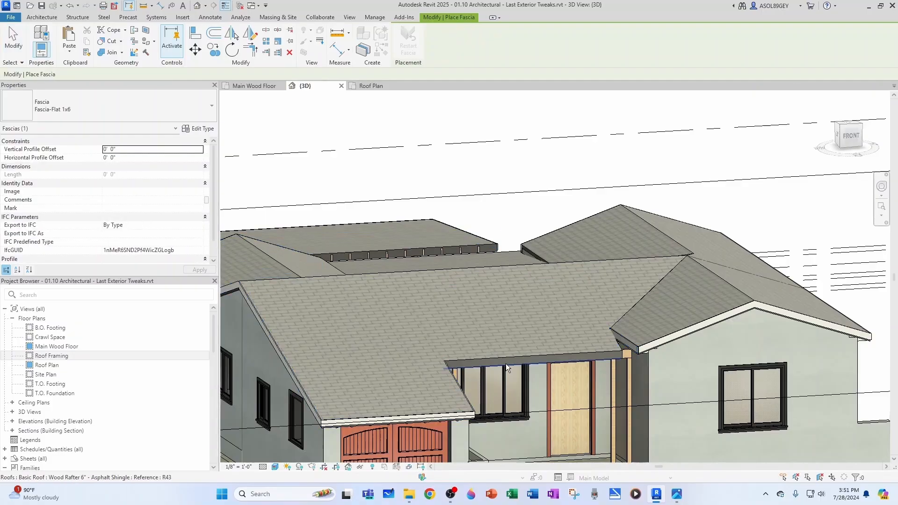
{"action": "scroll", "coordinate": [506, 364], "scroll_direction": "up", "scroll_amount": 3}
{"action": "left_click", "coordinate": [502, 355]}
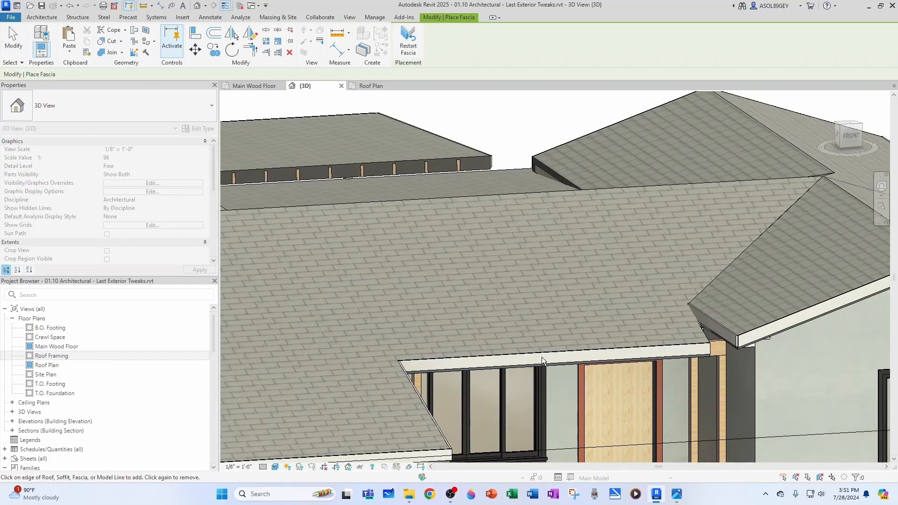
Place a Gutter - Bevel 5" x 5" along the porch fascia's upper edge, based on the existing gutter of the post-supported roof.
{"action": "middle_click_drag", "start_coordinate": [542, 358], "coordinate": [421, 344], "text": "shift"}
{"action": "scroll", "coordinate": [478, 351], "scroll_direction": "down", "scroll_amount": 5}
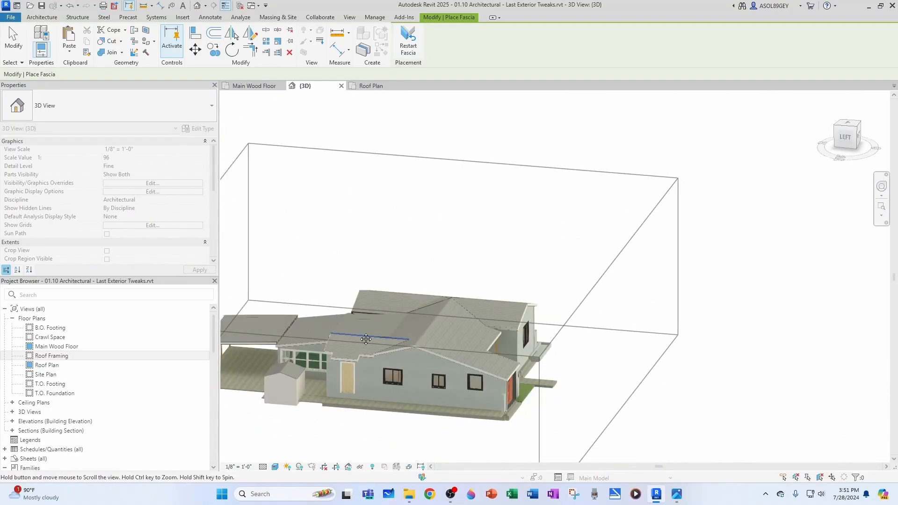
{"action": "scroll", "coordinate": [397, 341], "scroll_direction": "up", "scroll_amount": 6}
{"action": "scroll", "coordinate": [479, 361], "scroll_direction": "up", "scroll_amount": 3}
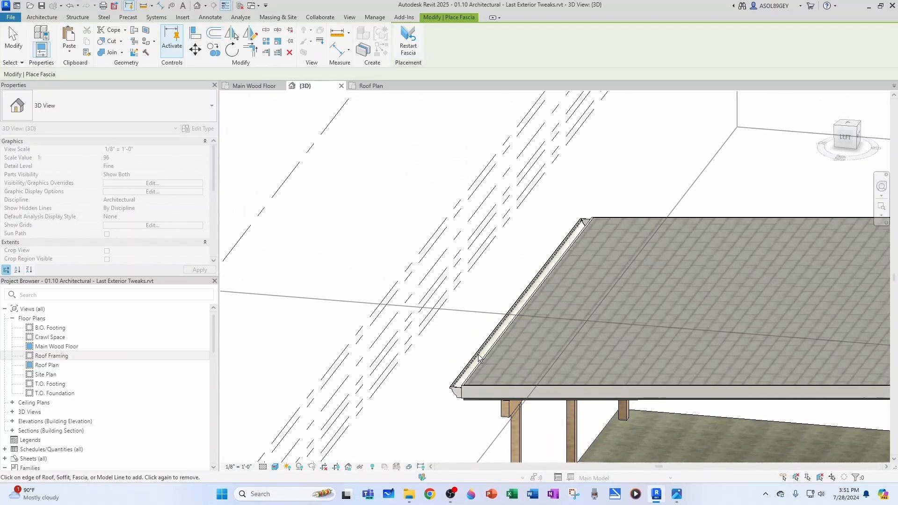
{"action": "key", "text": "Escape"}
{"action": "key", "text": "Escape"}
{"action": "left_click", "coordinate": [482, 356]}
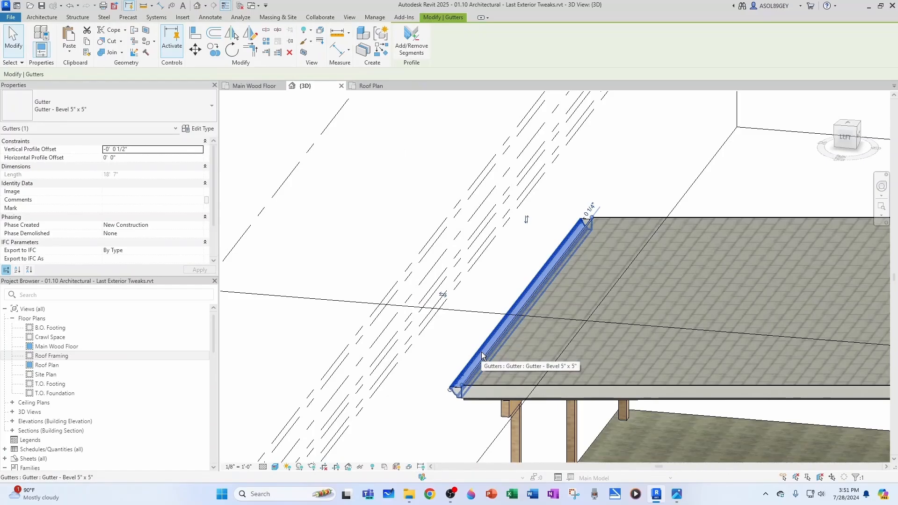
{"action": "key", "text": "c"}
{"action": "key", "text": "s"}
{"action": "scroll", "coordinate": [422, 327], "scroll_direction": "down", "scroll_amount": 5}
{"action": "middle_click_drag", "start_coordinate": [734, 364], "coordinate": [611, 358], "text": "shift"}
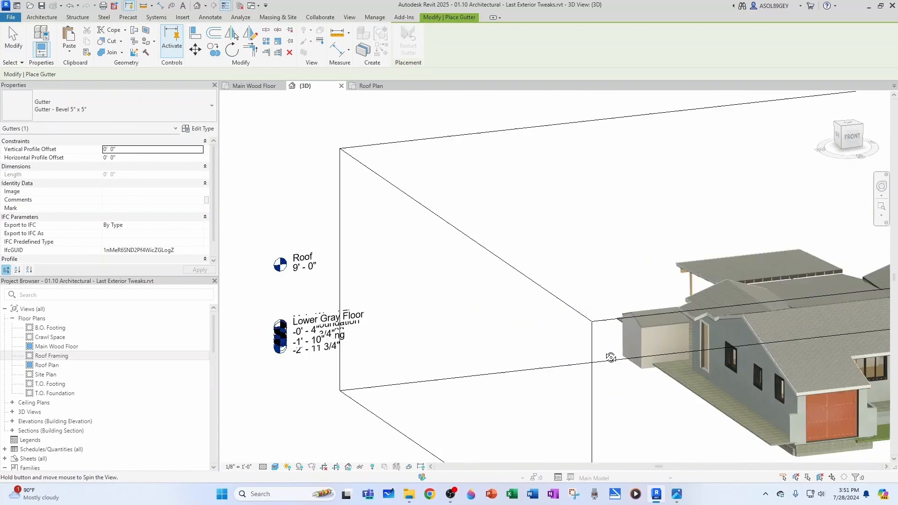
{"action": "scroll", "coordinate": [574, 347], "scroll_direction": "up", "scroll_amount": 10}
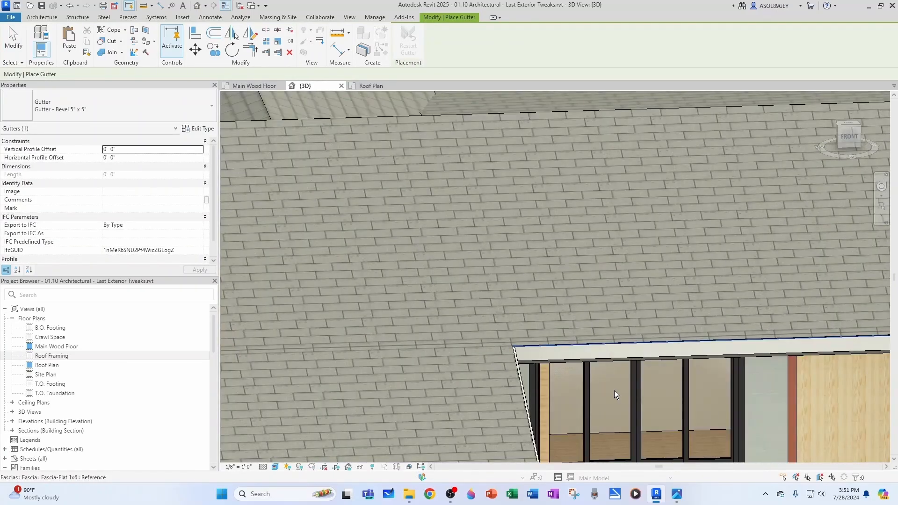
{"action": "left_click", "coordinate": [614, 391]}
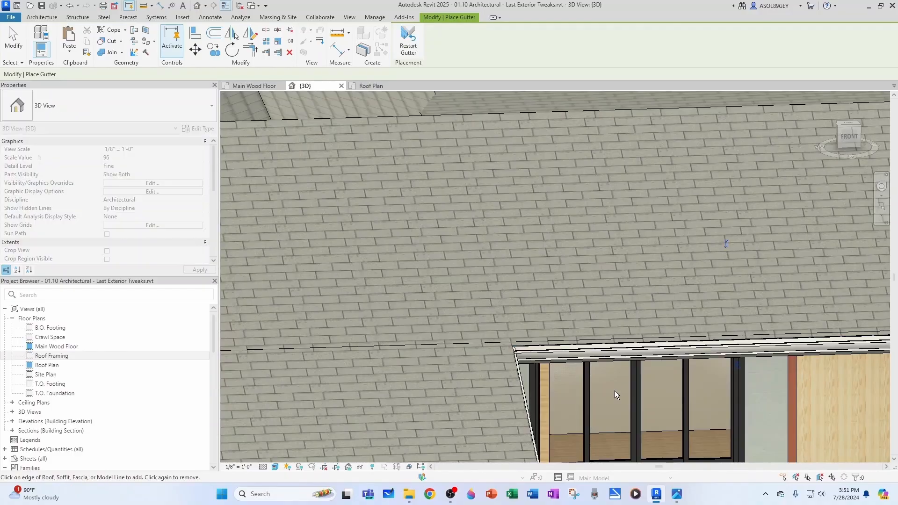
{"action": "key", "text": "Escape"}
Set the new porch gutter's vertical profile offset to -1/2".
{"action": "scroll", "coordinate": [616, 386], "scroll_direction": "down", "scroll_amount": 3}
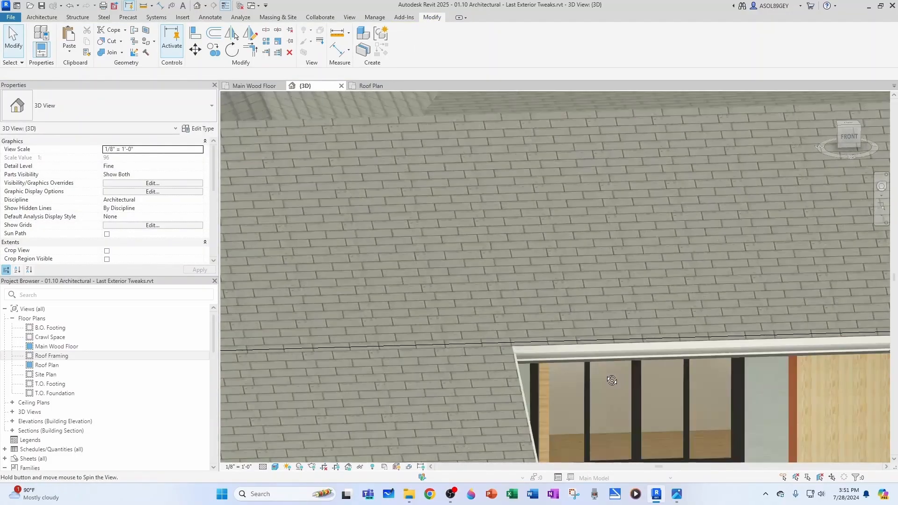
{"action": "middle_click_drag", "start_coordinate": [616, 376], "coordinate": [493, 364], "text": "shift"}
{"action": "left_click", "coordinate": [493, 364]}
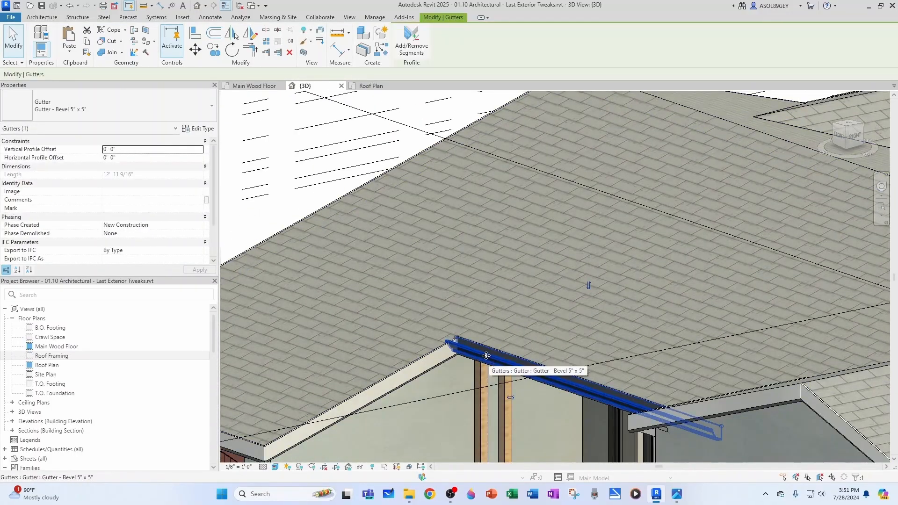
{"action": "left_click", "coordinate": [129, 151]}
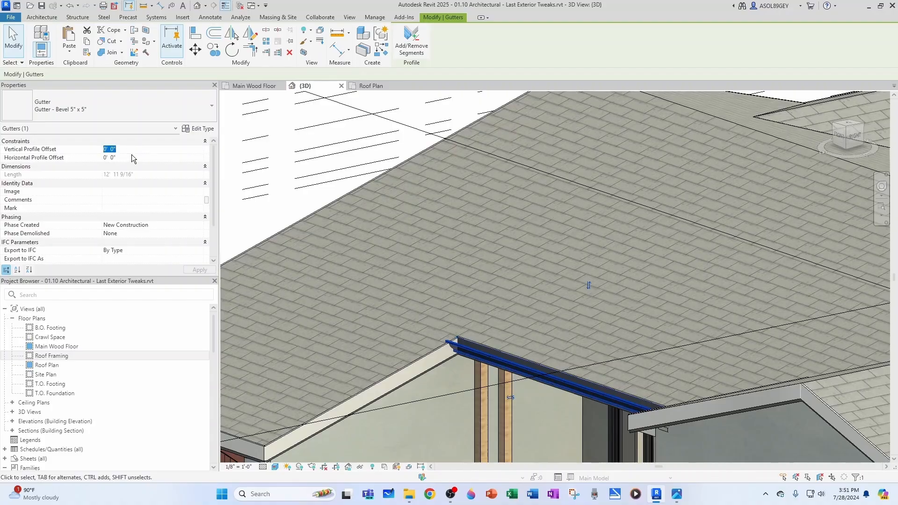
{"action": "type", "text": "-1/2"}
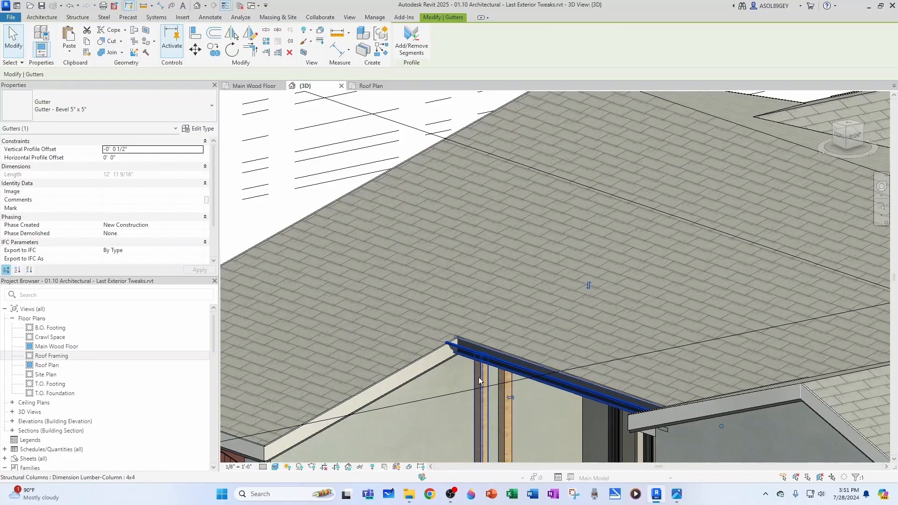
{"action": "key", "text": "Escape"}
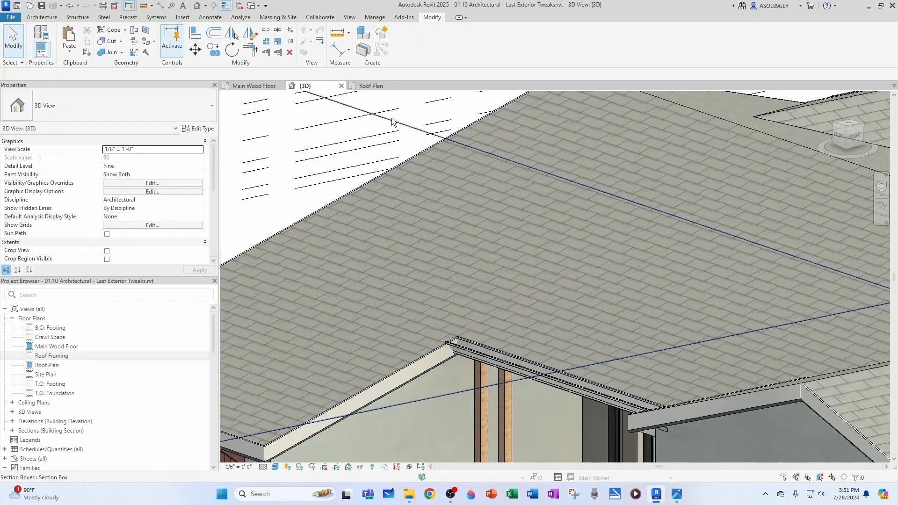
In the Roof Plan, draw a vertical guide line about 6 1/2" long, 1/4" inside the porch gutter's left end, and delete its short horizontal segment.
{"action": "left_click", "coordinate": [376, 86]}
{"action": "scroll", "coordinate": [377, 310], "scroll_direction": "down", "scroll_amount": 5}
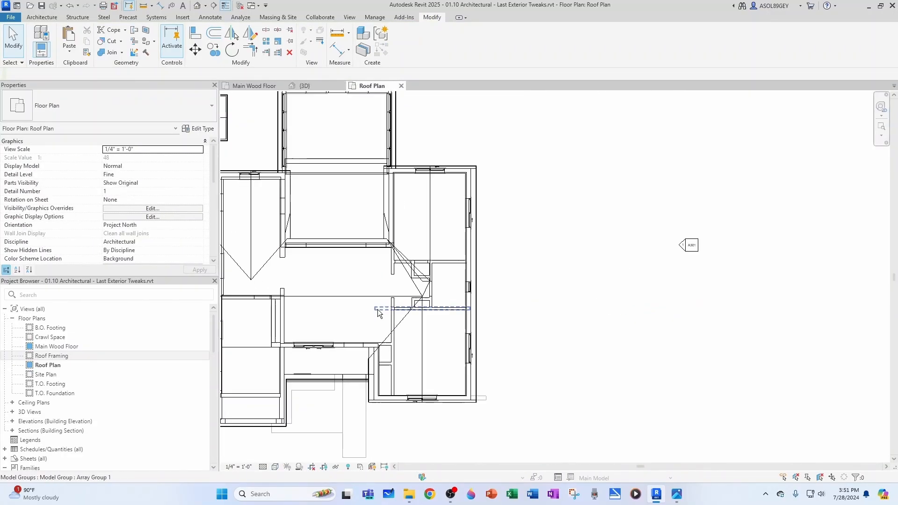
{"action": "scroll", "coordinate": [346, 359], "scroll_direction": "up", "scroll_amount": 3}
{"action": "scroll", "coordinate": [346, 358], "scroll_direction": "up", "scroll_amount": 6}
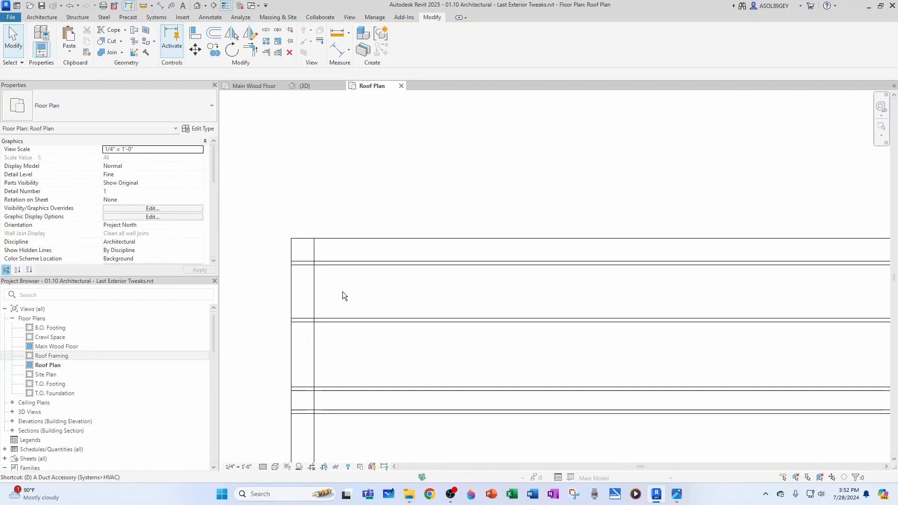
{"action": "key", "text": "d"}
{"action": "key", "text": "l"}
{"action": "left_click", "coordinate": [313, 253]}
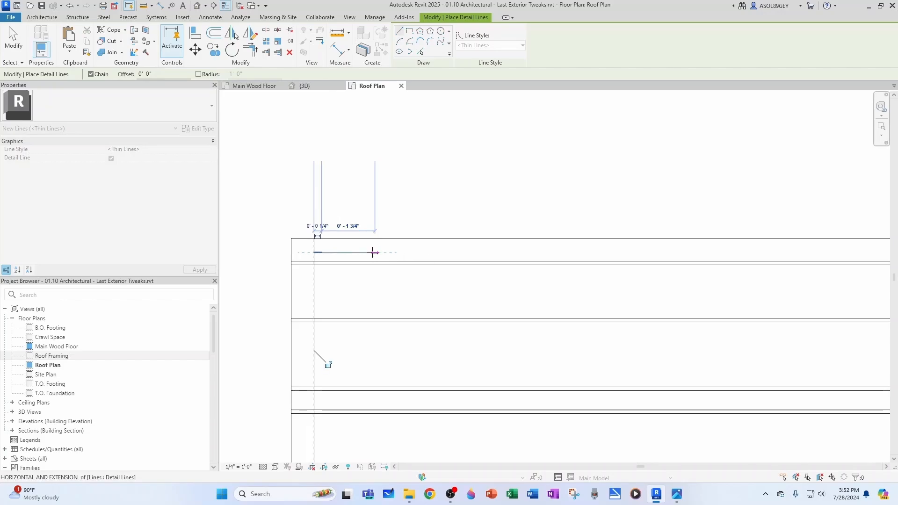
{"action": "scroll", "coordinate": [343, 313], "scroll_direction": "down", "scroll_amount": 2}
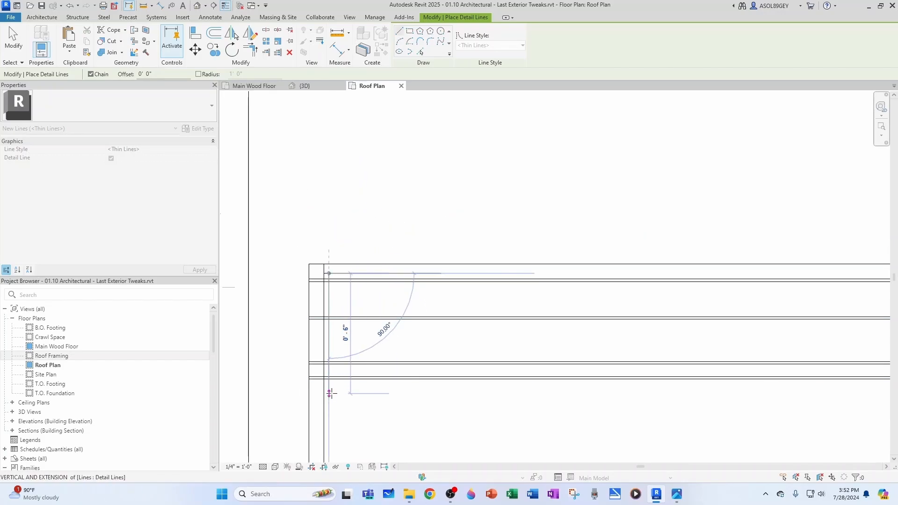
{"action": "key", "text": "Escape"}
{"action": "key", "text": "Escape"}
{"action": "scroll", "coordinate": [327, 280], "scroll_direction": "up", "scroll_amount": 4}
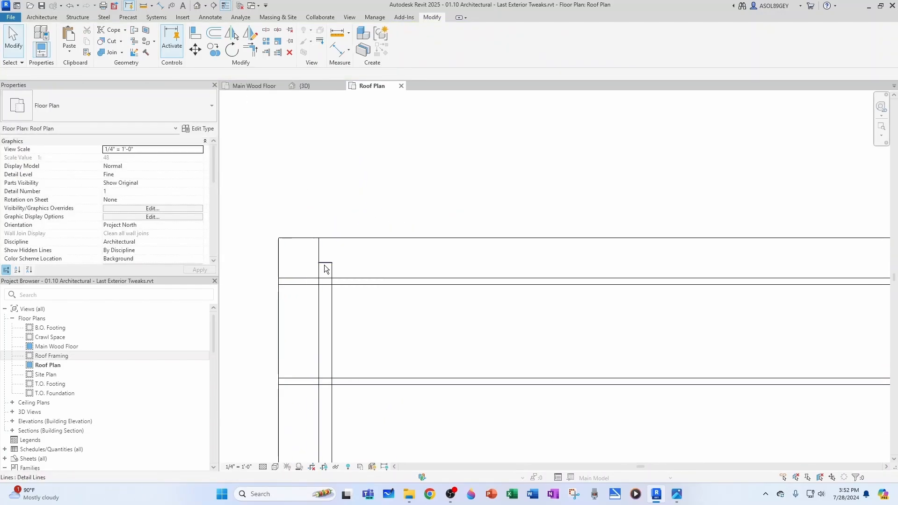
{"action": "left_click", "coordinate": [323, 264]}
{"action": "key", "text": "Delete"}
Shorten the porch gutter's left end to the guide line and delete the guide line.
{"action": "left_click", "coordinate": [350, 285]}
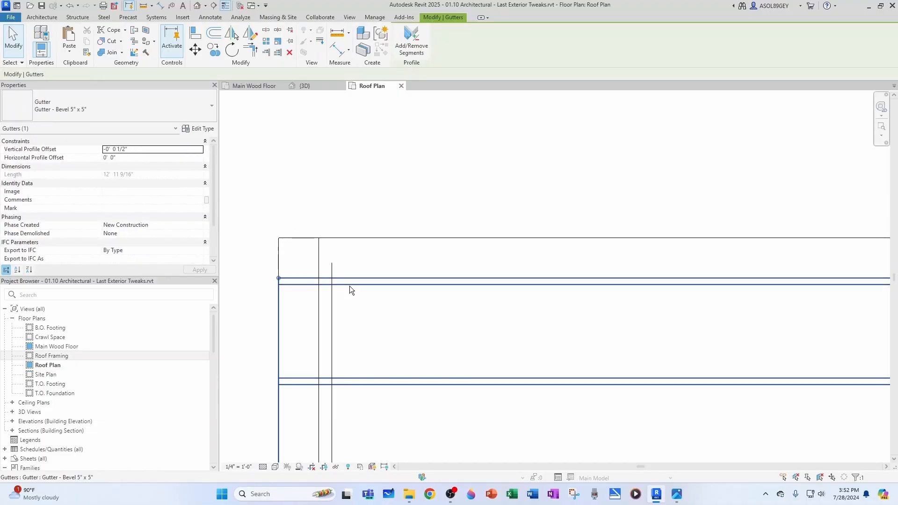
{"action": "scroll", "coordinate": [290, 279], "scroll_direction": "up", "scroll_amount": 1}
{"action": "left_click_drag", "start_coordinate": [276, 276], "coordinate": [343, 275]}
{"action": "key", "text": "Escape"}
{"action": "scroll", "coordinate": [301, 277], "scroll_direction": "down", "scroll_amount": 4}
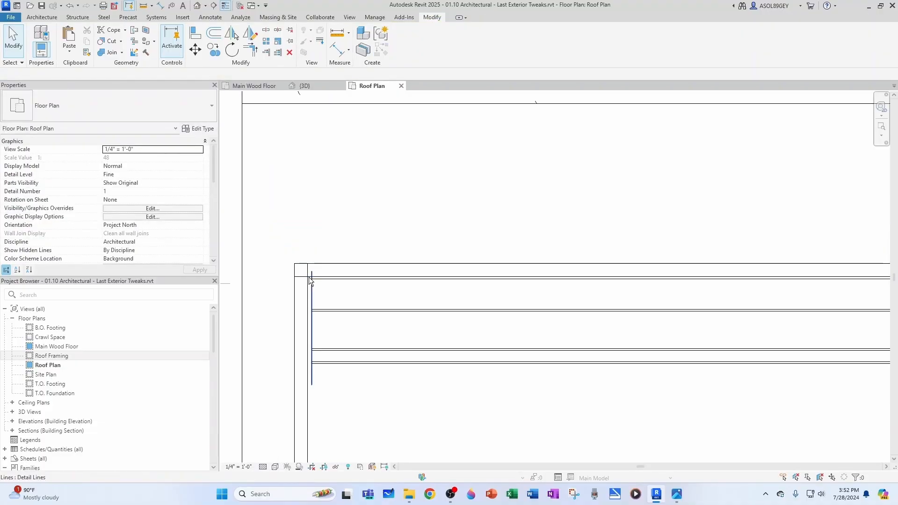
{"action": "left_click", "coordinate": [312, 279]}
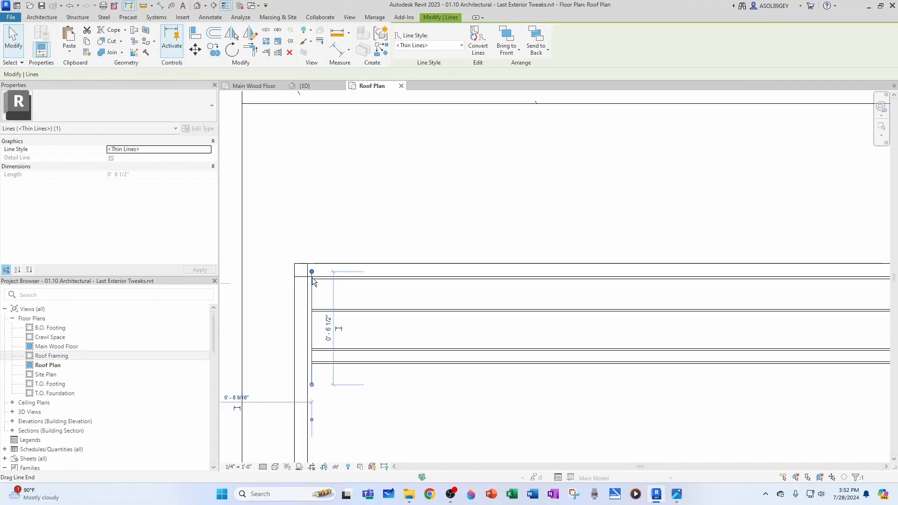
{"action": "key", "text": "Delete"}
Draw detail lines at the porch gutter's right end to form a vertical guide 1/4" in from the roof edge.
{"action": "scroll", "coordinate": [321, 310], "scroll_direction": "down", "scroll_amount": 5}
{"action": "middle_click_drag", "start_coordinate": [669, 353], "coordinate": [430, 331]}
{"action": "scroll", "coordinate": [765, 282], "scroll_direction": "up", "scroll_amount": 7}
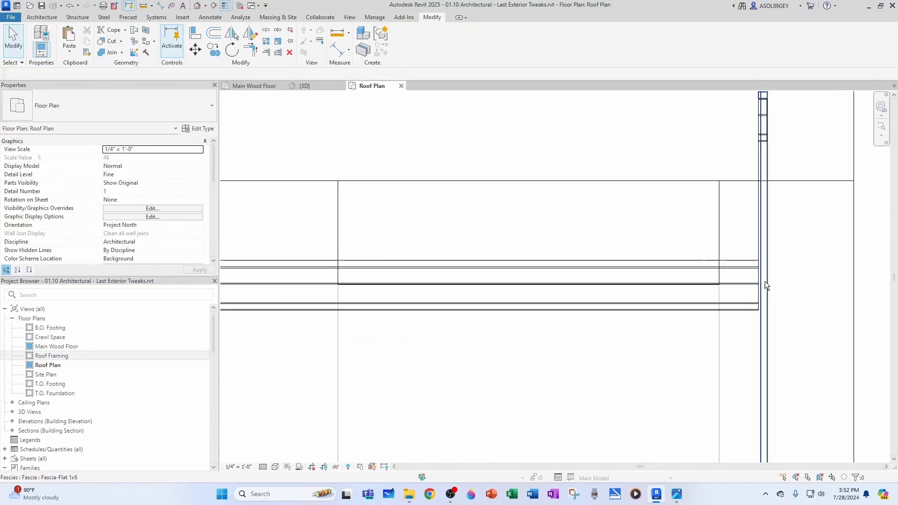
{"action": "middle_click_drag", "start_coordinate": [740, 311], "coordinate": [583, 305]}
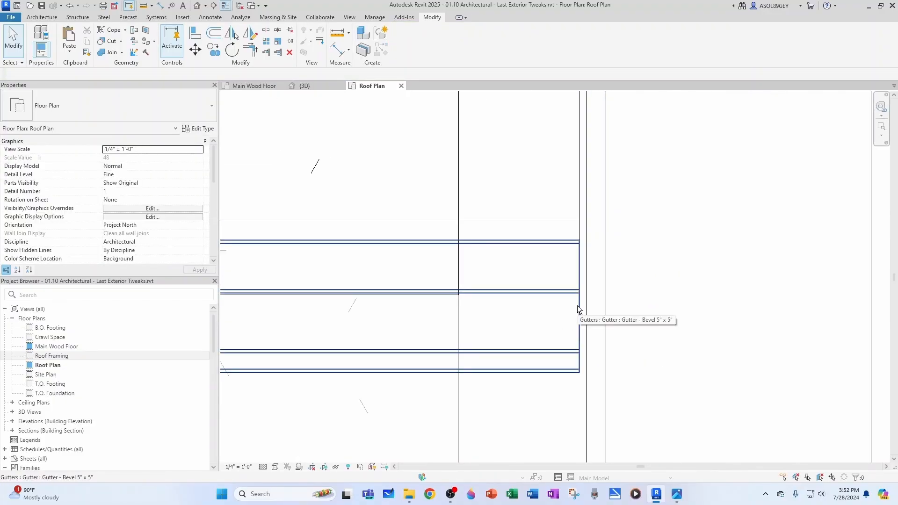
{"action": "key", "text": "l"}
{"action": "scroll", "coordinate": [498, 264], "scroll_direction": "up", "scroll_amount": 2}
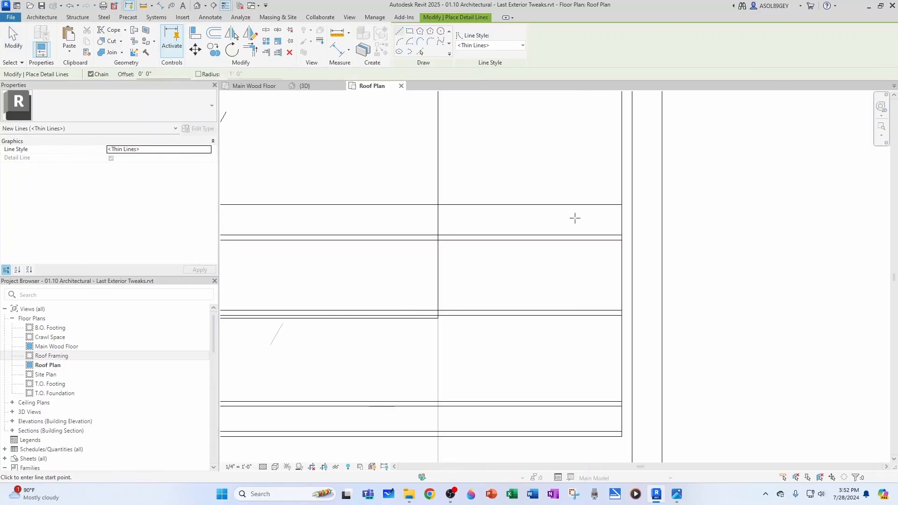
{"action": "left_click", "coordinate": [622, 193]}
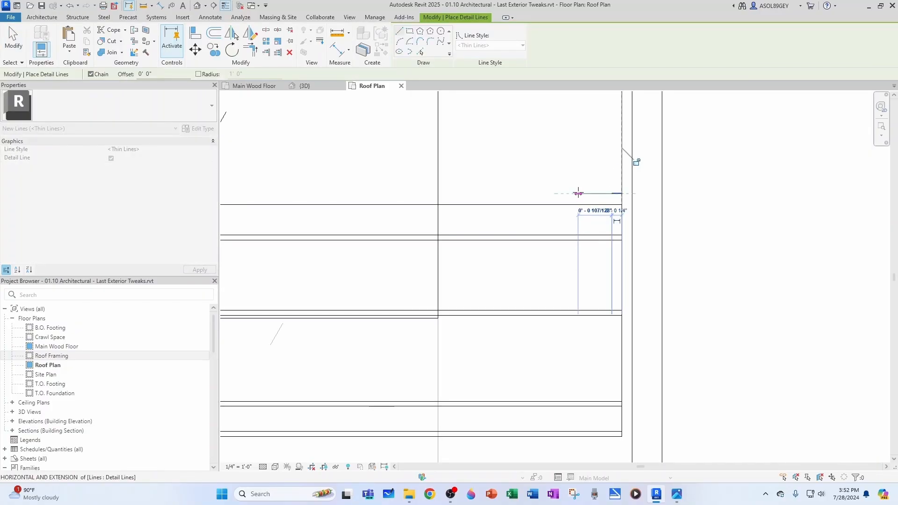
{"action": "scroll", "coordinate": [579, 193], "scroll_direction": "down", "scroll_amount": 2}
{"action": "key", "text": "Escape"}
{"action": "scroll", "coordinate": [601, 175], "scroll_direction": "up", "scroll_amount": 2}
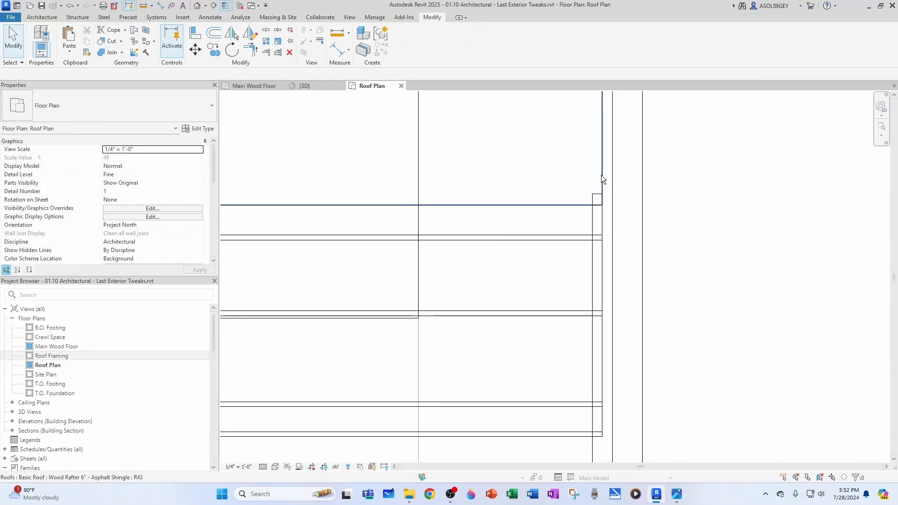
Shorten the porch gutter's right end to the vertical guide line.
{"action": "scroll", "coordinate": [602, 234], "scroll_direction": "up", "scroll_amount": 1}
{"action": "left_click", "coordinate": [603, 233]}
{"action": "left_click_drag", "start_coordinate": [603, 233], "coordinate": [589, 232]}
{"action": "left_click", "coordinate": [560, 301]}
{"action": "scroll", "coordinate": [530, 303], "scroll_direction": "down", "scroll_amount": 5}
{"action": "scroll", "coordinate": [530, 303], "scroll_direction": "down", "scroll_amount": 5}
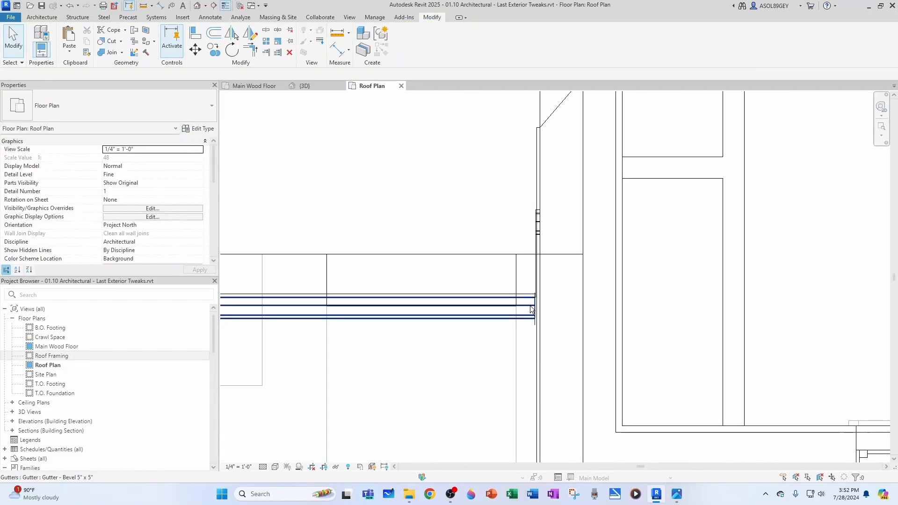
Place a Gutter - EndCap along the porch fascia, based on the existing end cap of the rear roof's gutter.
{"action": "scroll", "coordinate": [476, 151], "scroll_direction": "up", "scroll_amount": 1}
{"action": "scroll", "coordinate": [450, 148], "scroll_direction": "up", "scroll_amount": 8}
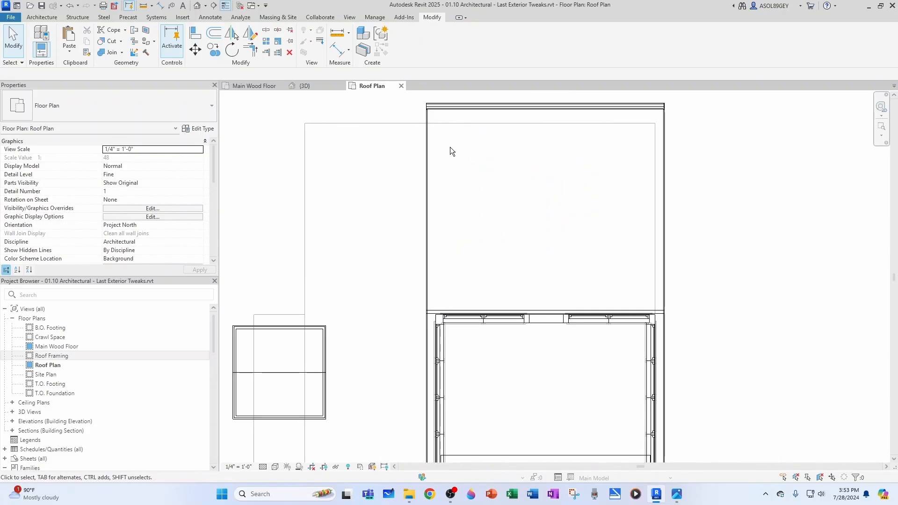
{"action": "scroll", "coordinate": [437, 174], "scroll_direction": "up", "scroll_amount": 1}
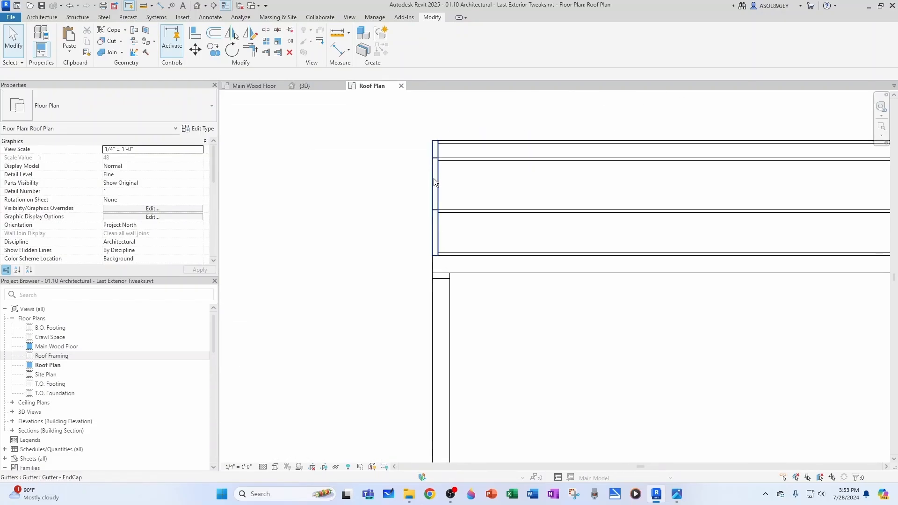
{"action": "double_click", "coordinate": [434, 178]}
{"action": "scroll", "coordinate": [425, 182], "scroll_direction": "down", "scroll_amount": 6}
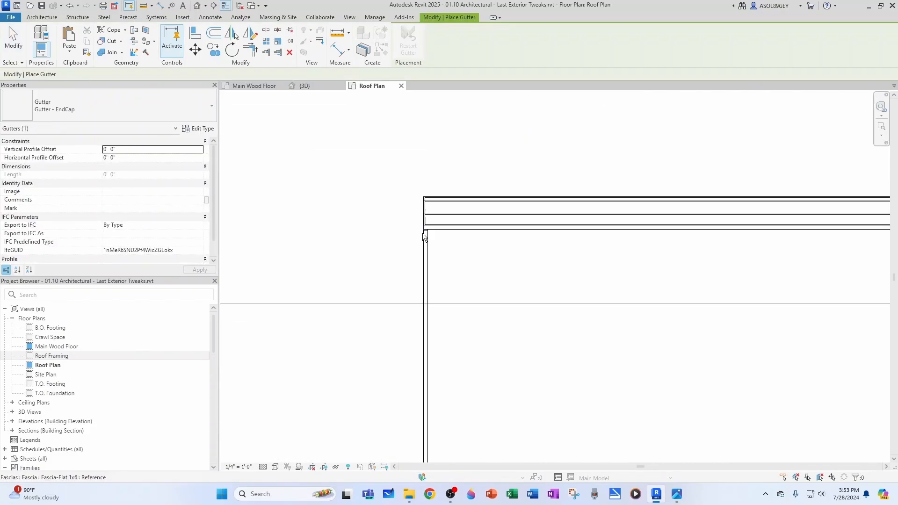
{"action": "middle_click_drag", "start_coordinate": [470, 375], "coordinate": [472, 355]}
{"action": "scroll", "coordinate": [459, 375], "scroll_direction": "up", "scroll_amount": 10}
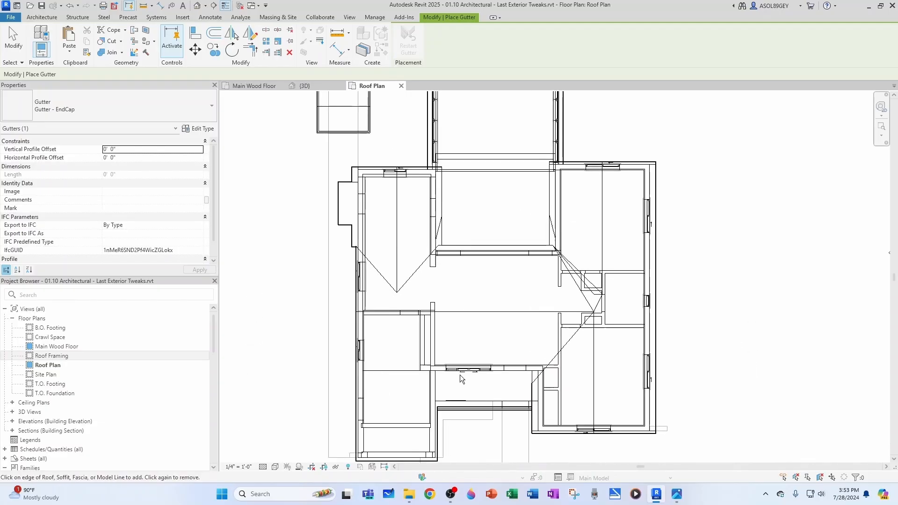
{"action": "scroll", "coordinate": [448, 394], "scroll_direction": "up", "scroll_amount": 4}
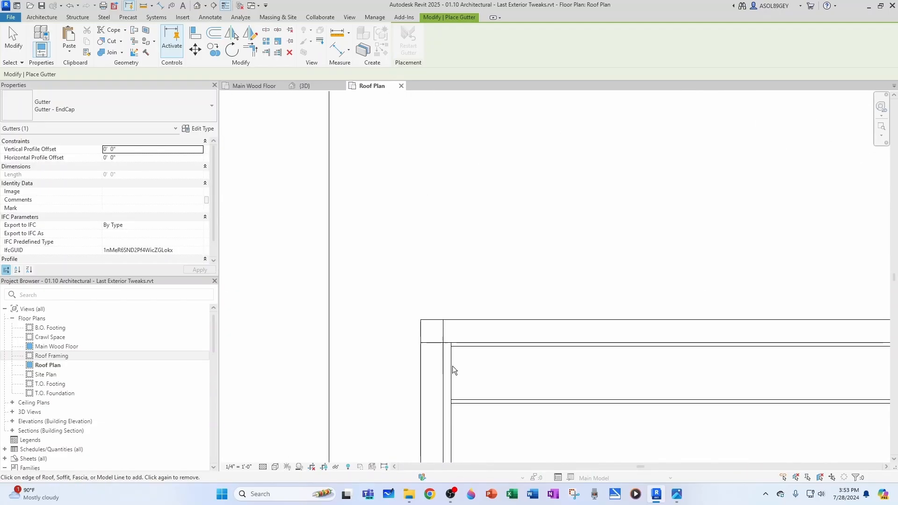
{"action": "left_click", "coordinate": [444, 328]}
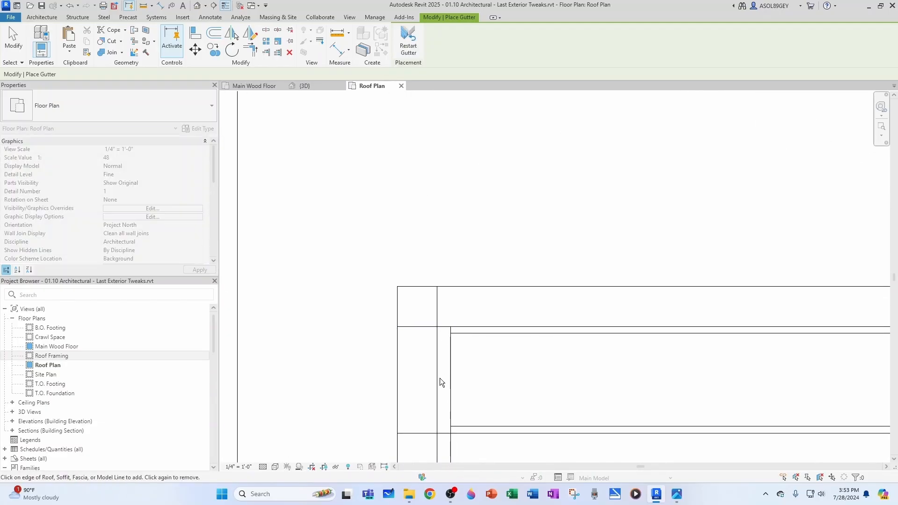
{"action": "key", "text": "Escape"}
{"action": "key", "text": "Escape"}
Pull the end cap's left end in 3/4" to the inner face of the adjoining roof's side fascia.
{"action": "left_click", "coordinate": [417, 432]}
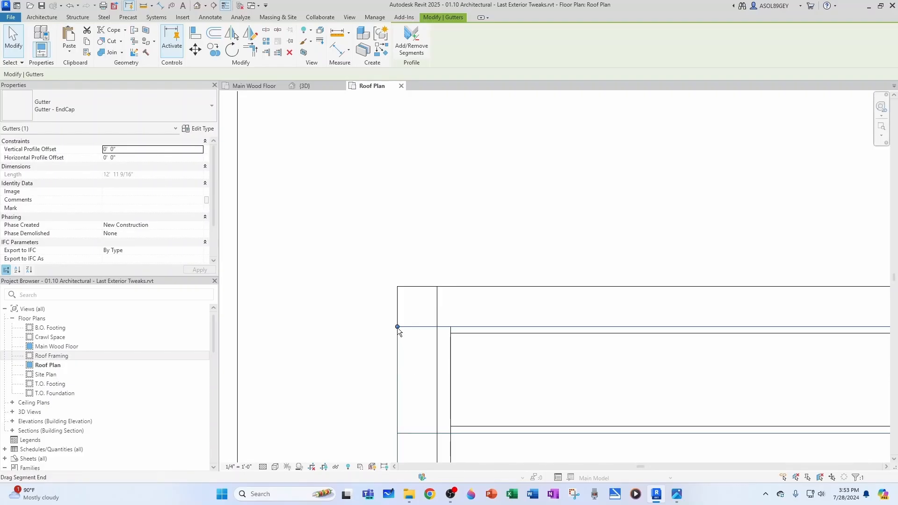
{"action": "left_click_drag", "start_coordinate": [397, 327], "coordinate": [435, 326]}
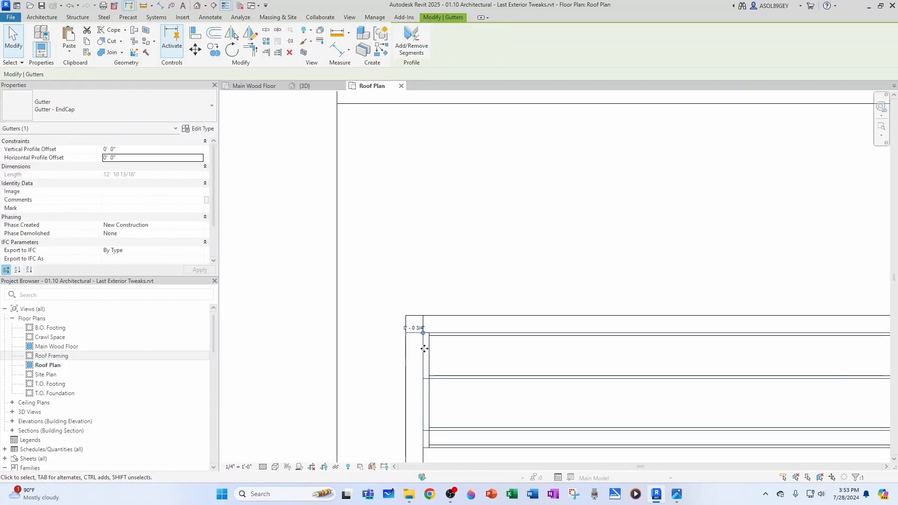
{"action": "scroll", "coordinate": [484, 407], "scroll_direction": "down", "scroll_amount": 3}
Shorten the end cap from its right end to the porch gutter's left end, leaving a 1/4" long cap.
{"action": "middle_click_drag", "start_coordinate": [746, 419], "coordinate": [573, 393]}
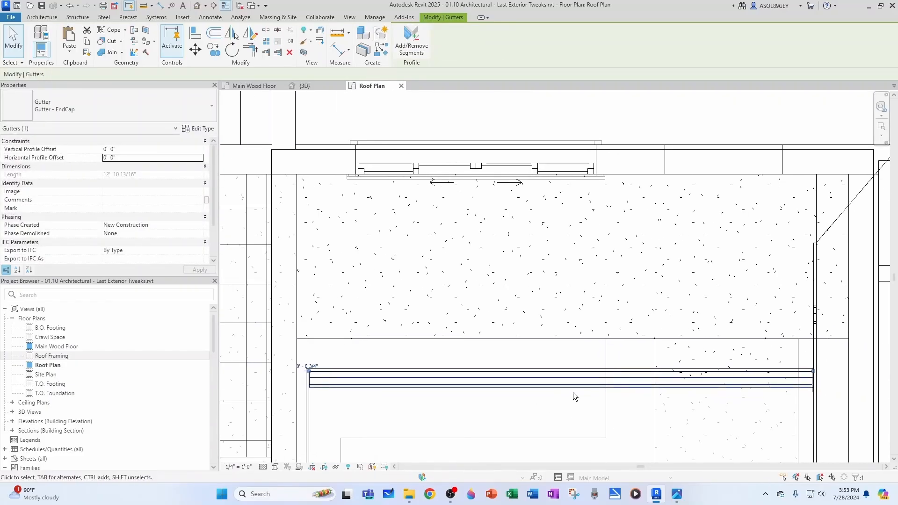
{"action": "scroll", "coordinate": [816, 377], "scroll_direction": "up", "scroll_amount": 1}
{"action": "key", "text": "l"}
{"action": "key", "text": "i"}
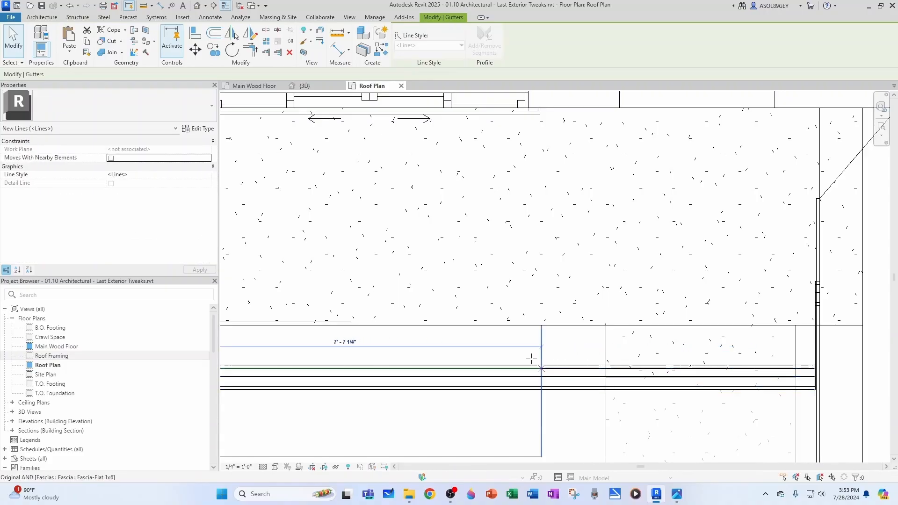
{"action": "left_click_drag", "start_coordinate": [293, 361], "coordinate": [289, 363]}
{"action": "middle_click_drag", "start_coordinate": [289, 387], "coordinate": [603, 378]}
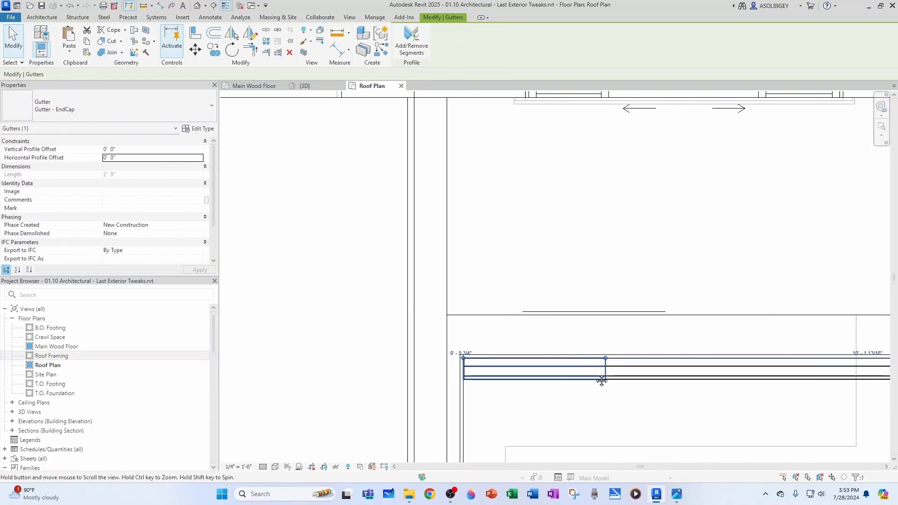
{"action": "scroll", "coordinate": [597, 374], "scroll_direction": "up", "scroll_amount": 3}
{"action": "left_click_drag", "start_coordinate": [631, 345], "coordinate": [253, 339]}
{"action": "scroll", "coordinate": [256, 336], "scroll_direction": "up", "scroll_amount": 3}
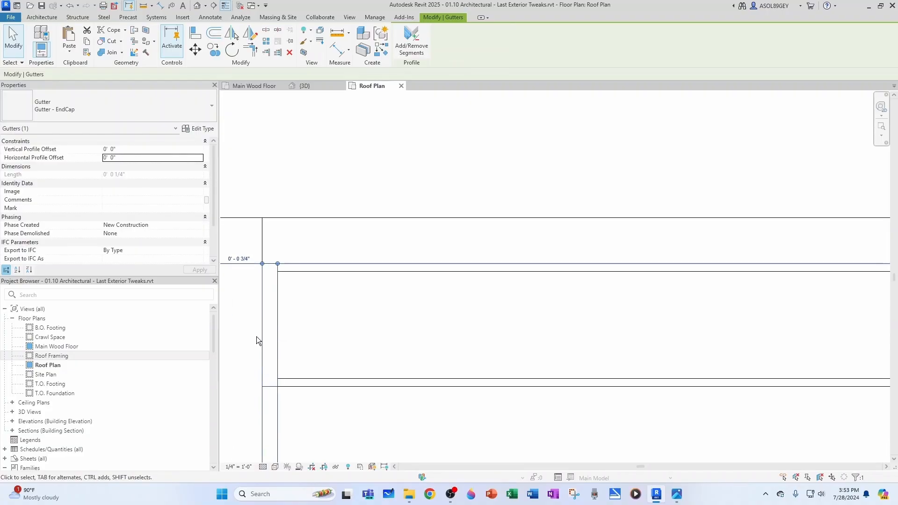
{"action": "scroll", "coordinate": [297, 304], "scroll_direction": "down", "scroll_amount": 3}
Place a second Gutter - EndCap along the porch fascia for the gutter's right end, based on the first cap.
{"action": "key", "text": "c"}
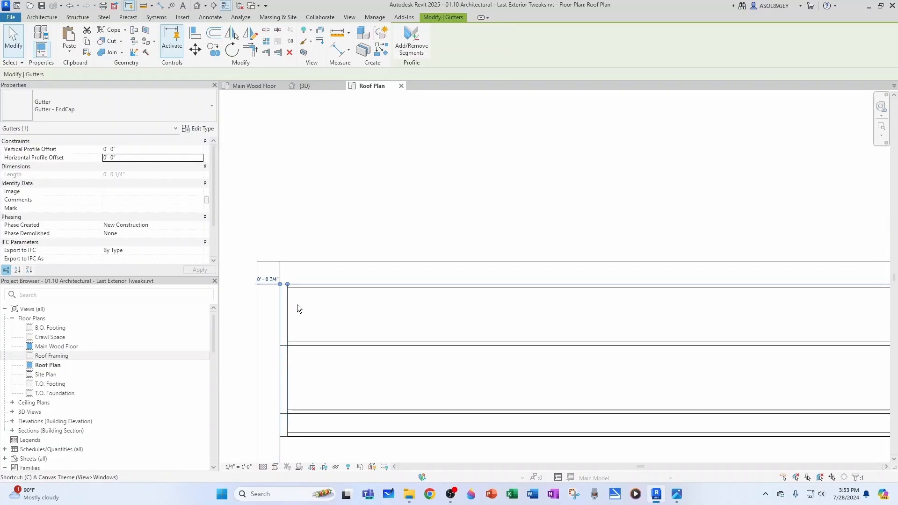
{"action": "key", "text": "s"}
{"action": "scroll", "coordinate": [300, 301], "scroll_direction": "down", "scroll_amount": 6}
{"action": "middle_click_drag", "start_coordinate": [711, 336], "coordinate": [395, 317]}
{"action": "scroll", "coordinate": [395, 316], "scroll_direction": "down", "scroll_amount": 1}
{"action": "scroll", "coordinate": [748, 316], "scroll_direction": "down", "scroll_amount": 2}
{"action": "scroll", "coordinate": [766, 295], "scroll_direction": "up", "scroll_amount": 1}
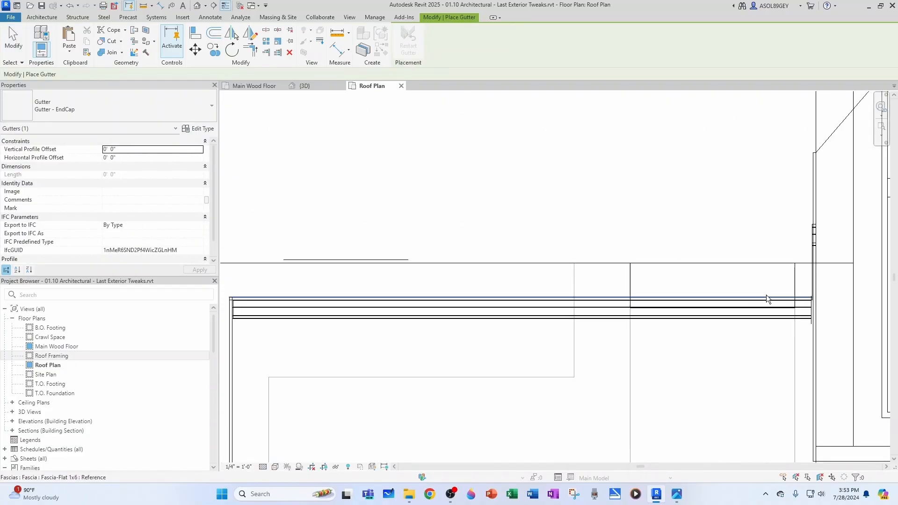
{"action": "scroll", "coordinate": [792, 299], "scroll_direction": "up", "scroll_amount": 3}
{"action": "scroll", "coordinate": [823, 308], "scroll_direction": "up", "scroll_amount": 1}
{"action": "middle_click_drag", "start_coordinate": [823, 309], "coordinate": [617, 316]}
{"action": "scroll", "coordinate": [633, 307], "scroll_direction": "up", "scroll_amount": 3}
{"action": "scroll", "coordinate": [632, 304], "scroll_direction": "up", "scroll_amount": 3}
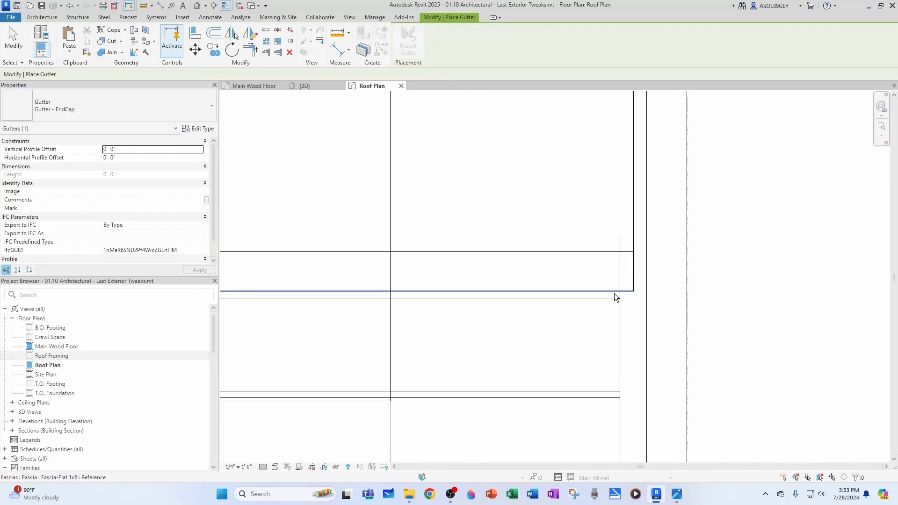
{"action": "left_click", "coordinate": [614, 293]}
{"action": "scroll", "coordinate": [588, 339], "scroll_direction": "down", "scroll_amount": 2}
{"action": "key", "text": "Escape"}
{"action": "key", "text": "Escape"}
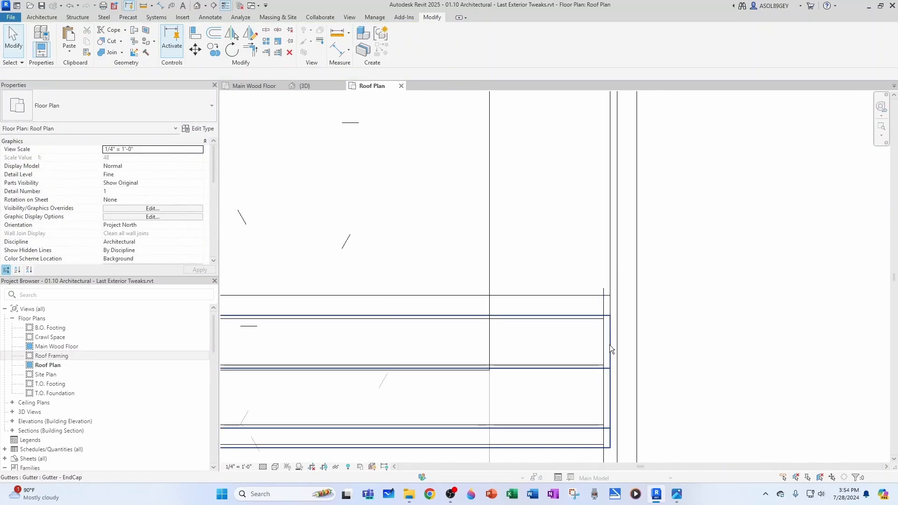
Shorten the second end cap from its left end to the porch gutter's right end, leaving a 1/4" long cap.
{"action": "left_click", "coordinate": [610, 345]}
{"action": "scroll", "coordinate": [616, 341], "scroll_direction": "down", "scroll_amount": 8}
{"action": "scroll", "coordinate": [383, 343], "scroll_direction": "up", "scroll_amount": 4}
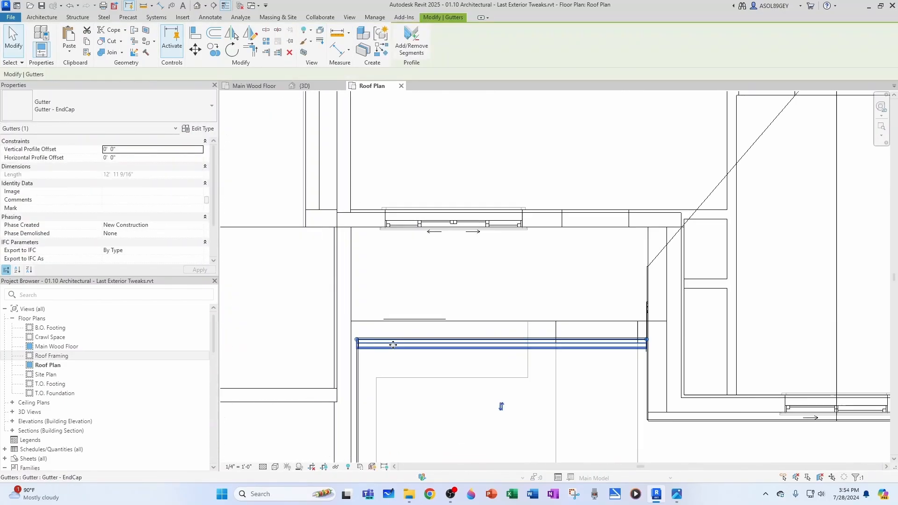
{"action": "left_click_drag", "start_coordinate": [345, 325], "coordinate": [486, 329]}
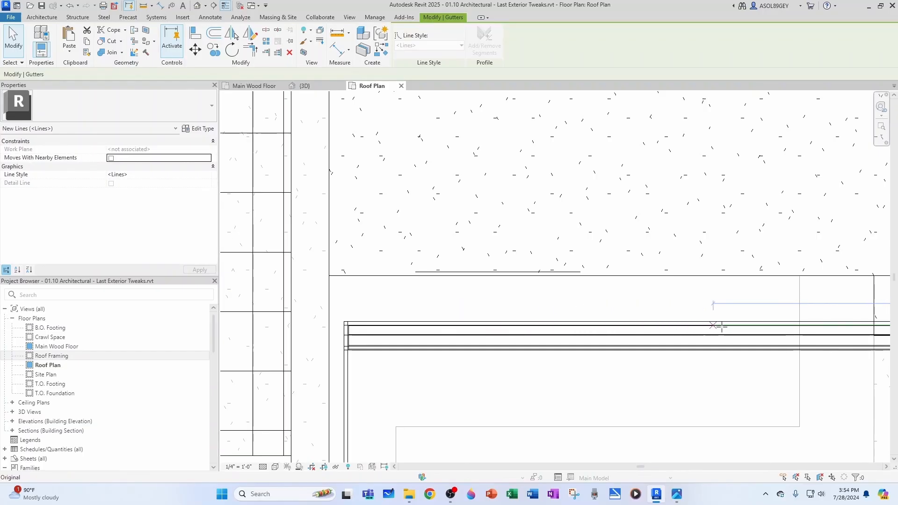
{"action": "left_click_drag", "start_coordinate": [721, 328], "coordinate": [779, 327]}
{"action": "middle_click_drag", "start_coordinate": [780, 328], "coordinate": [400, 345]}
{"action": "scroll", "coordinate": [400, 345], "scroll_direction": "up", "scroll_amount": 2}
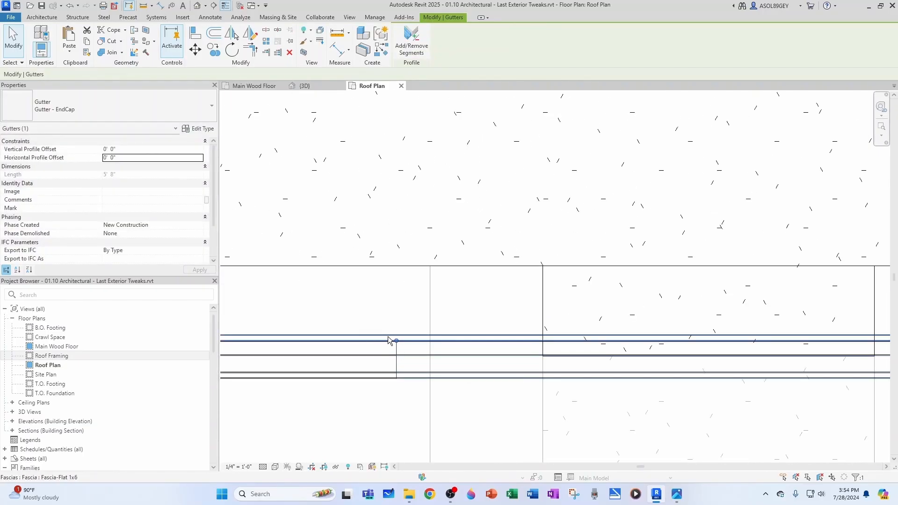
{"action": "left_click_drag", "start_coordinate": [397, 341], "coordinate": [813, 343]}
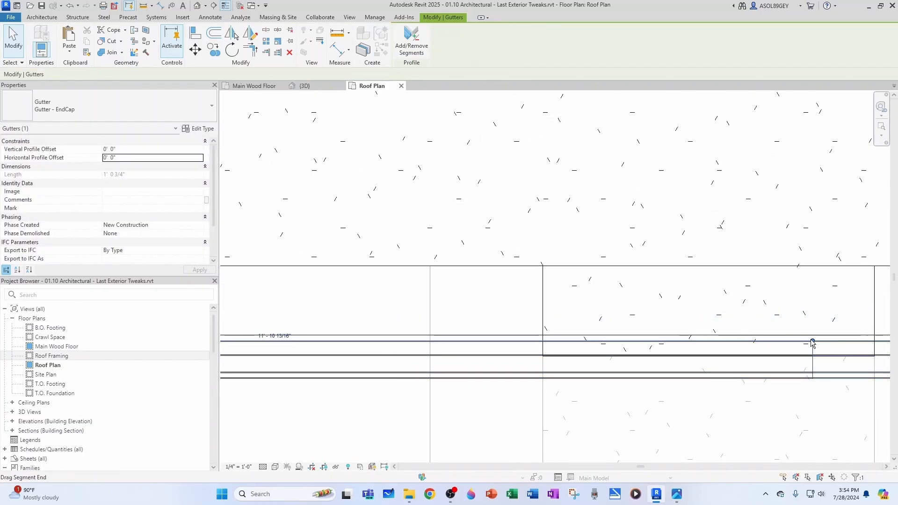
{"action": "middle_click_drag", "start_coordinate": [812, 343], "coordinate": [473, 341]}
{"action": "scroll", "coordinate": [470, 331], "scroll_direction": "up", "scroll_amount": 4}
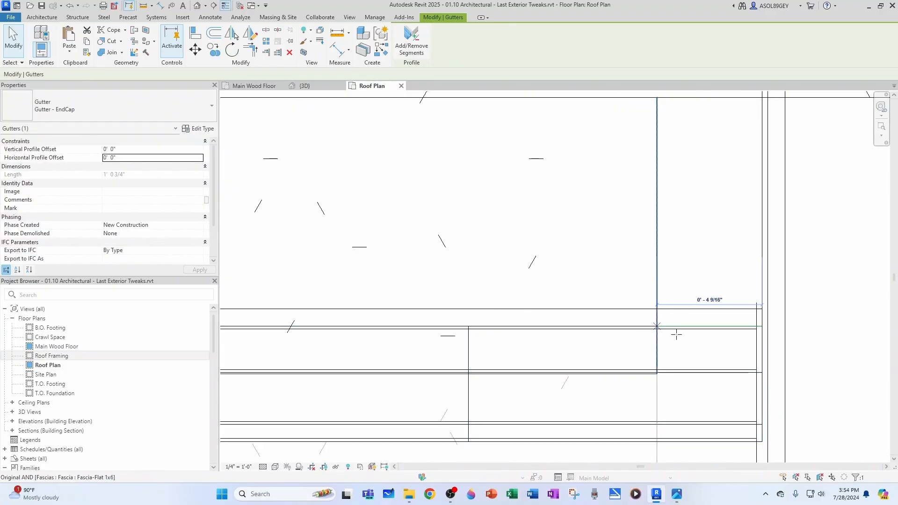
{"action": "left_click_drag", "start_coordinate": [677, 335], "coordinate": [746, 331]}
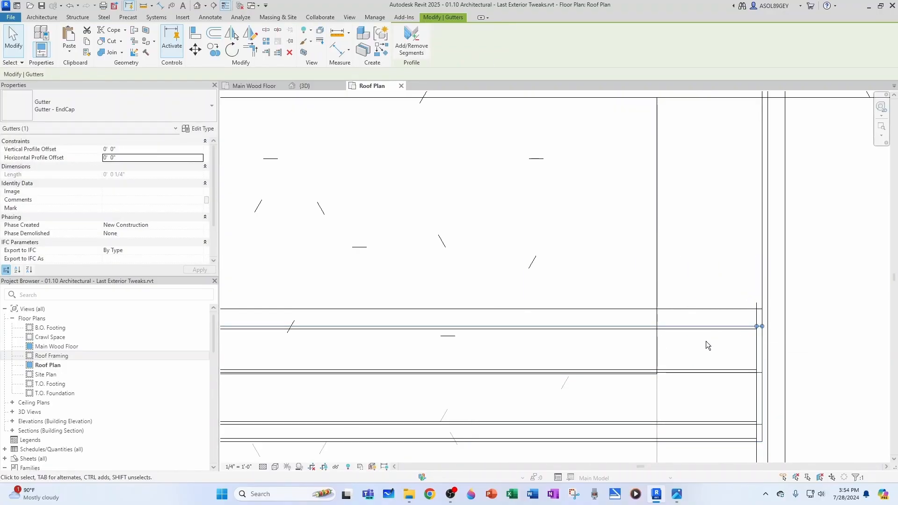
{"action": "left_click", "coordinate": [513, 277]}
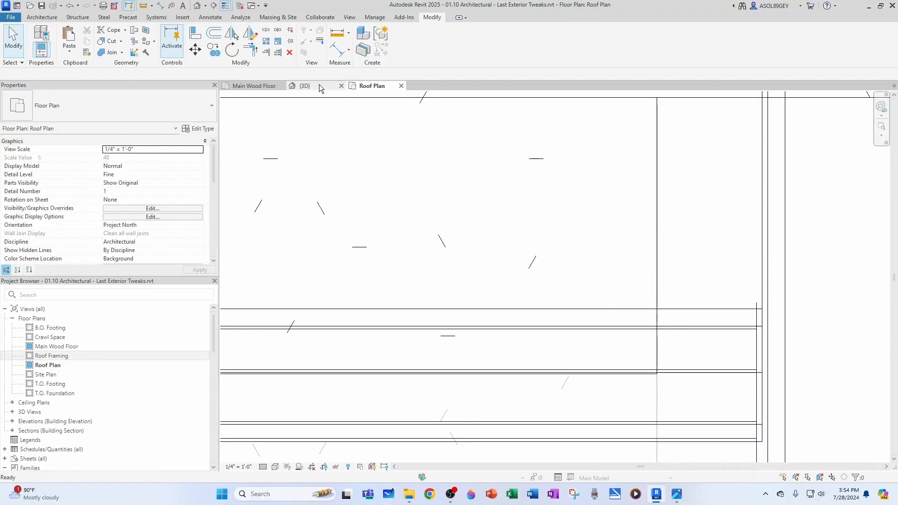
In the 3D view, set the Vertical Profile Offset of both porch gutter end caps to -0' 0 1/2".
{"action": "left_click", "coordinate": [305, 86]}
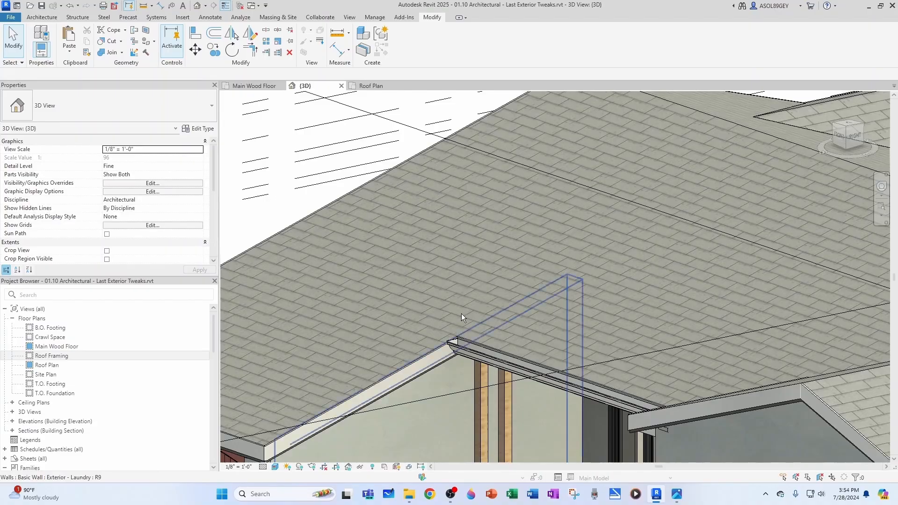
{"action": "scroll", "coordinate": [493, 338], "scroll_direction": "up", "scroll_amount": 5}
{"action": "left_click", "coordinate": [452, 289]}
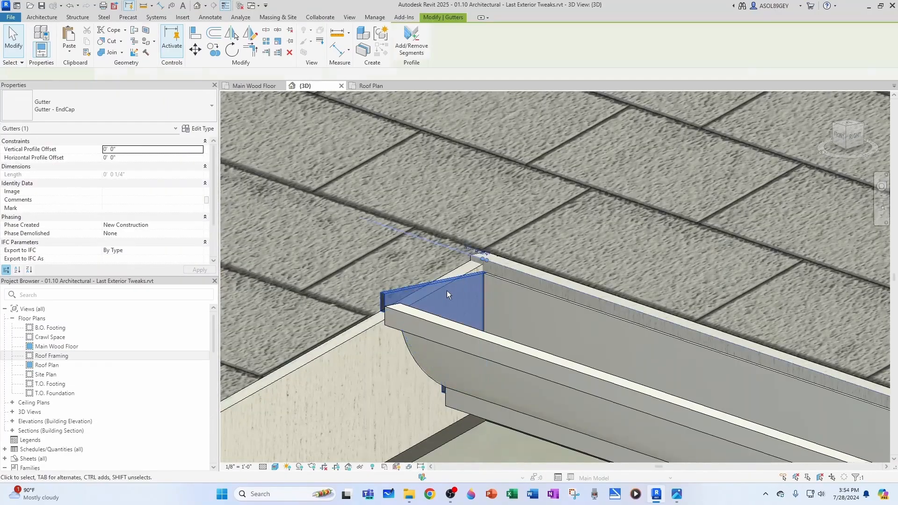
{"action": "scroll", "coordinate": [440, 299], "scroll_direction": "down", "scroll_amount": 4}
{"action": "middle_click_drag", "start_coordinate": [487, 348], "coordinate": [621, 256], "text": "shift"}
{"action": "scroll", "coordinate": [597, 206], "scroll_direction": "up", "scroll_amount": 4}
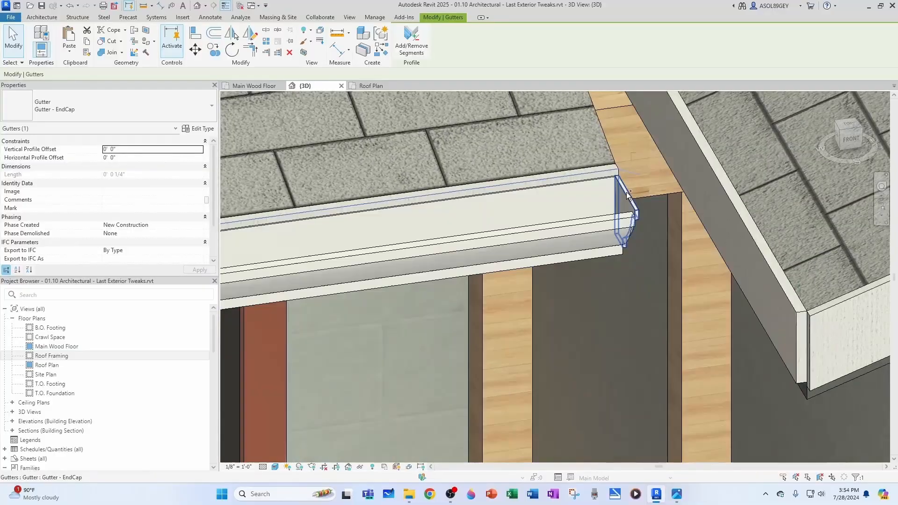
{"action": "left_click", "coordinate": [624, 201], "text": "ctrl"}
{"action": "scroll", "coordinate": [594, 206], "scroll_direction": "up", "scroll_amount": 3}
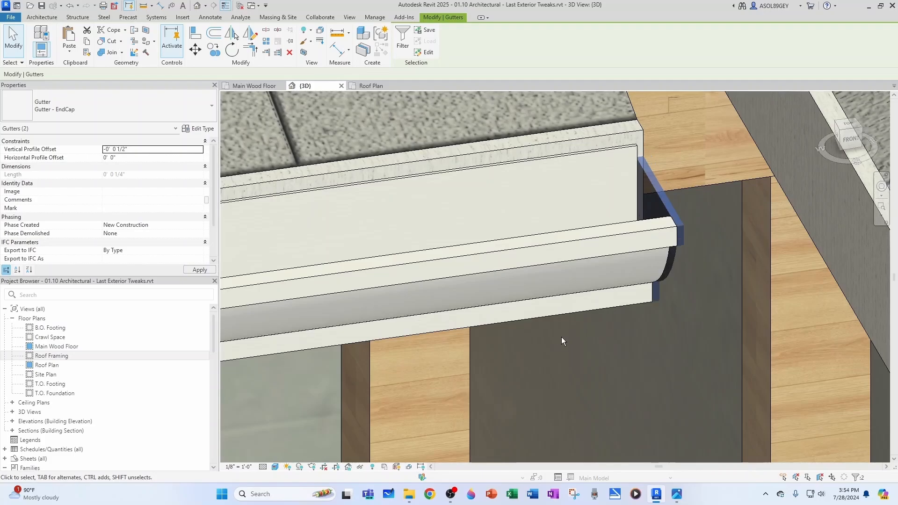
{"action": "key", "text": "Escape"}
Examine the end caps at both ends of the porch gutter and how they meet the adjoining roofs.
{"action": "scroll", "coordinate": [563, 335], "scroll_direction": "down", "scroll_amount": 2}
{"action": "scroll", "coordinate": [575, 269], "scroll_direction": "down", "scroll_amount": 3}
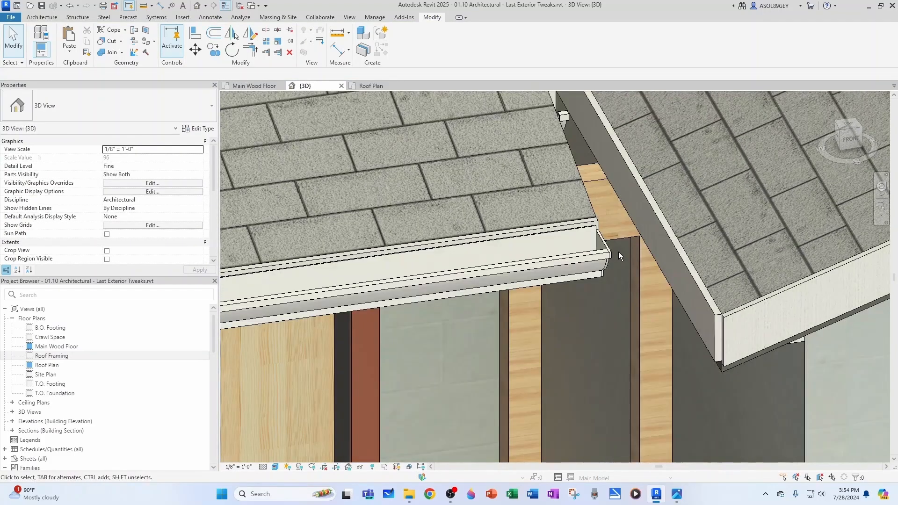
{"action": "scroll", "coordinate": [619, 252], "scroll_direction": "down", "scroll_amount": 6}
{"action": "scroll", "coordinate": [605, 388], "scroll_direction": "up", "scroll_amount": 5}
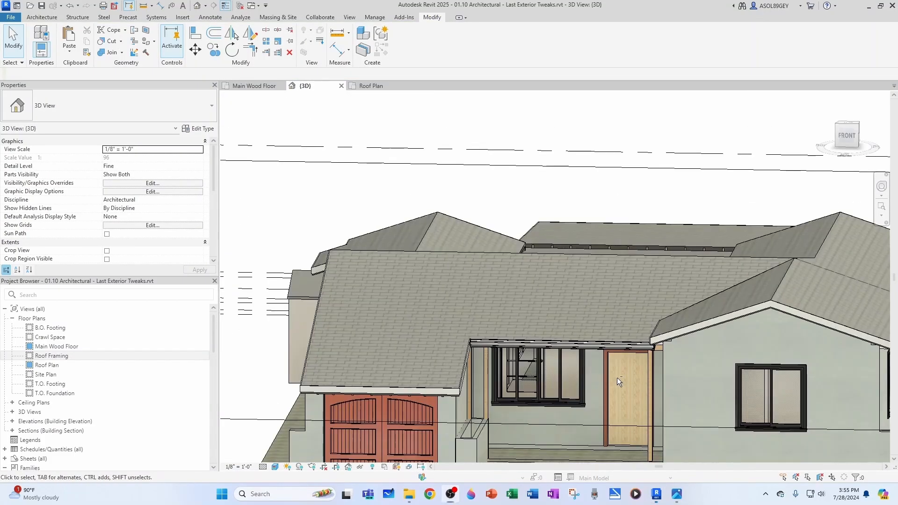
{"action": "middle_click_drag", "start_coordinate": [566, 389], "coordinate": [515, 360], "text": "shift"}
{"action": "scroll", "coordinate": [512, 357], "scroll_direction": "up", "scroll_amount": 8}
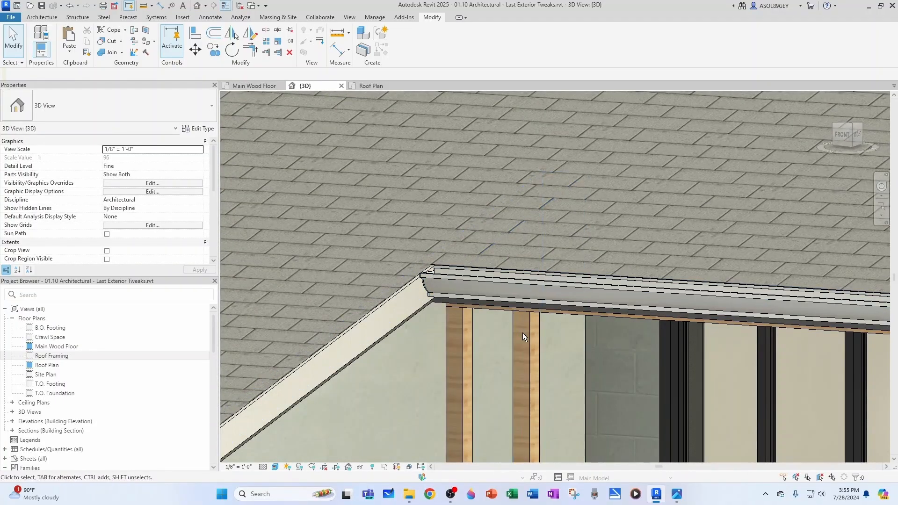
{"action": "scroll", "coordinate": [519, 361], "scroll_direction": "down", "scroll_amount": 6}
{"action": "scroll", "coordinate": [514, 425], "scroll_direction": "up", "scroll_amount": 1}
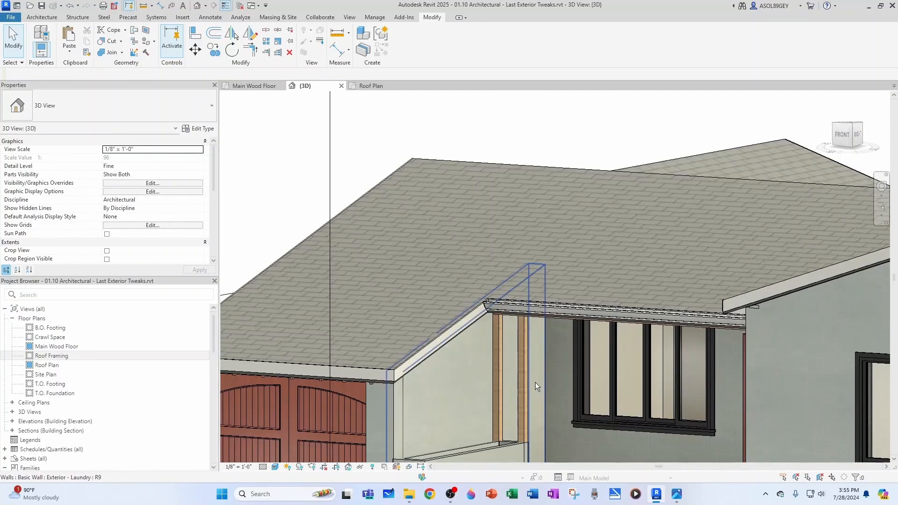